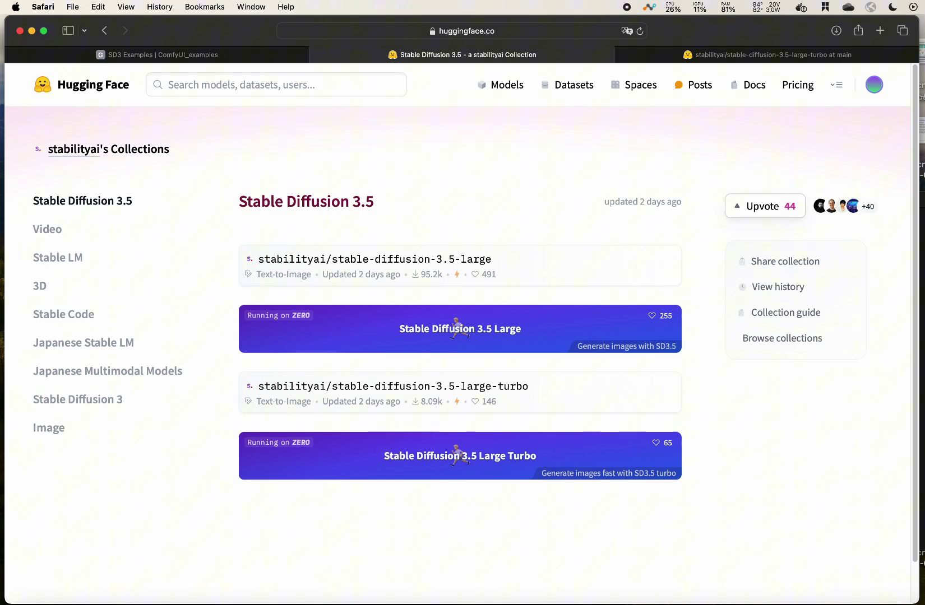
Look over the ComfyUI SD3 Examples page and the Stable Diffusion 3.5 Large demo Space from the stabilityai collection
click(167, 56)
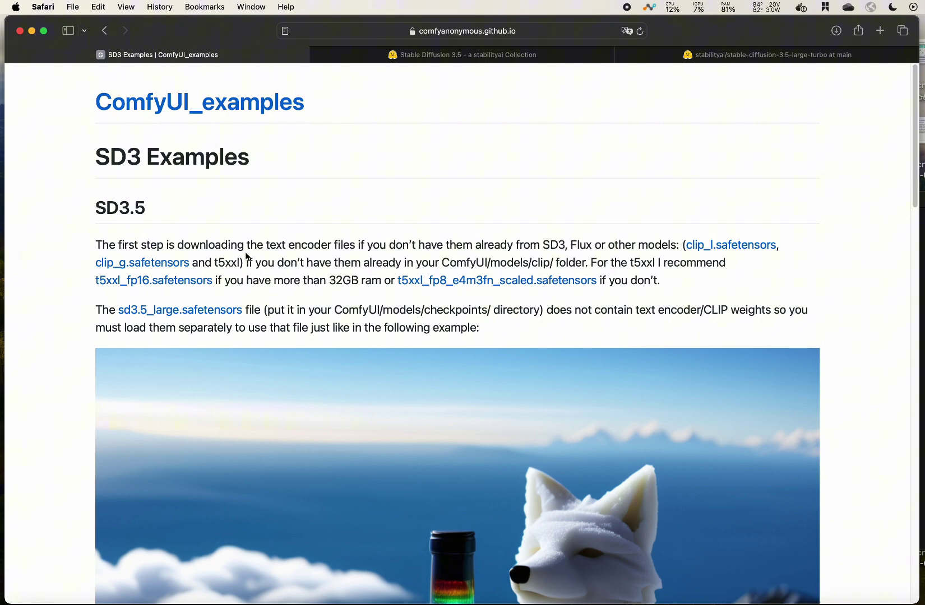
click(454, 58)
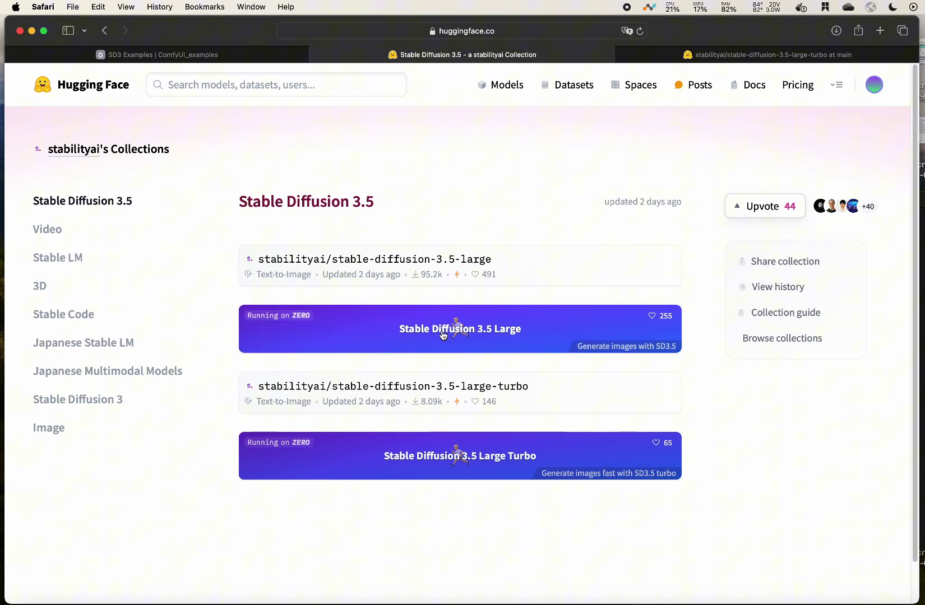
click(443, 335)
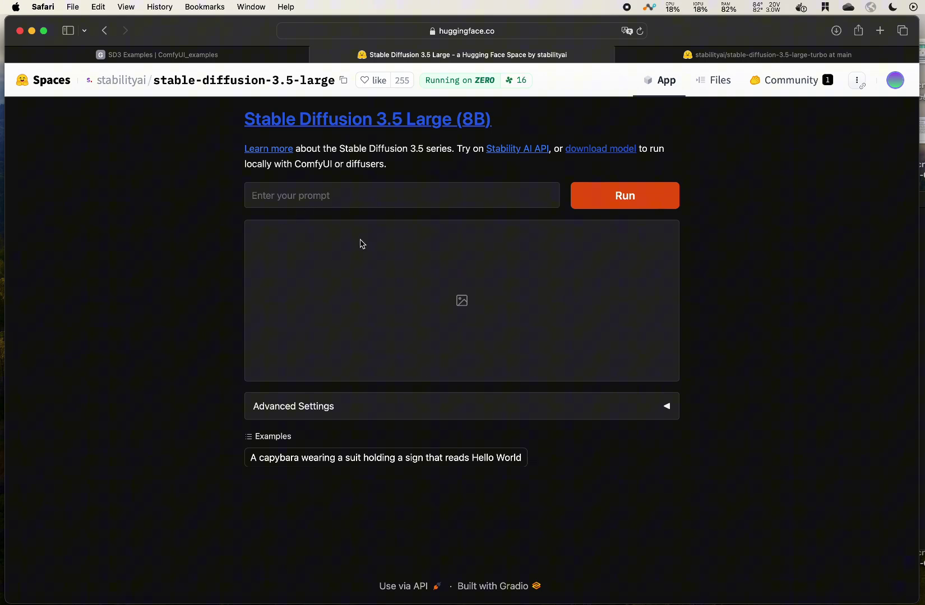
key(super+bracketleft)
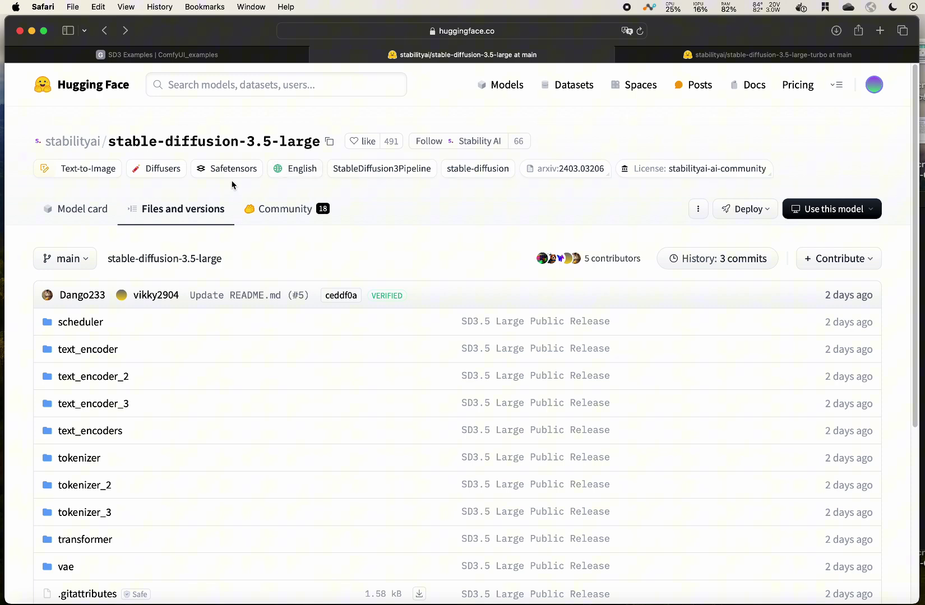
Read through the stable-diffusion-3.5-large model card, including its sample images, model description, file structure and Diffusers instructions
click(87, 210)
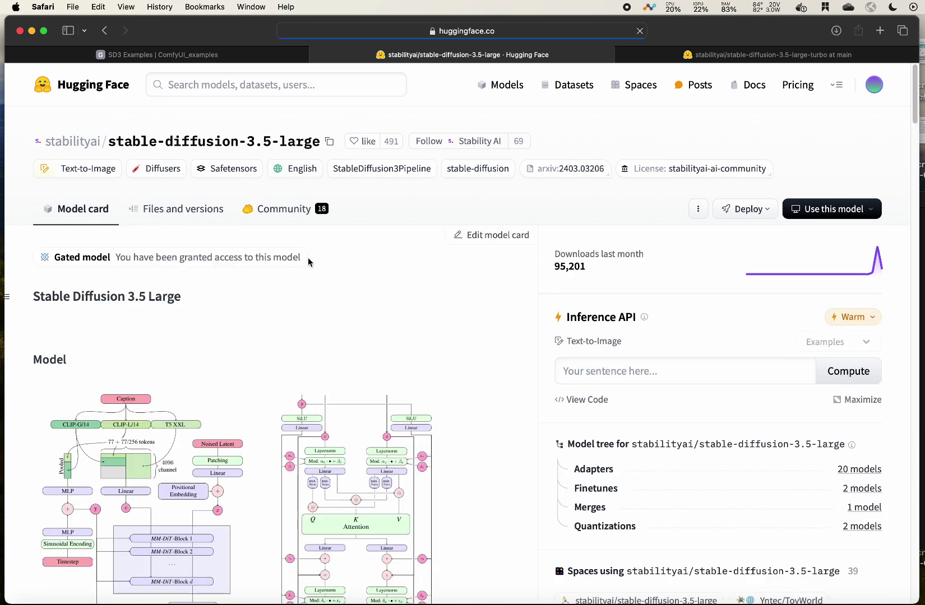
scroll(280, 312, down, 4)
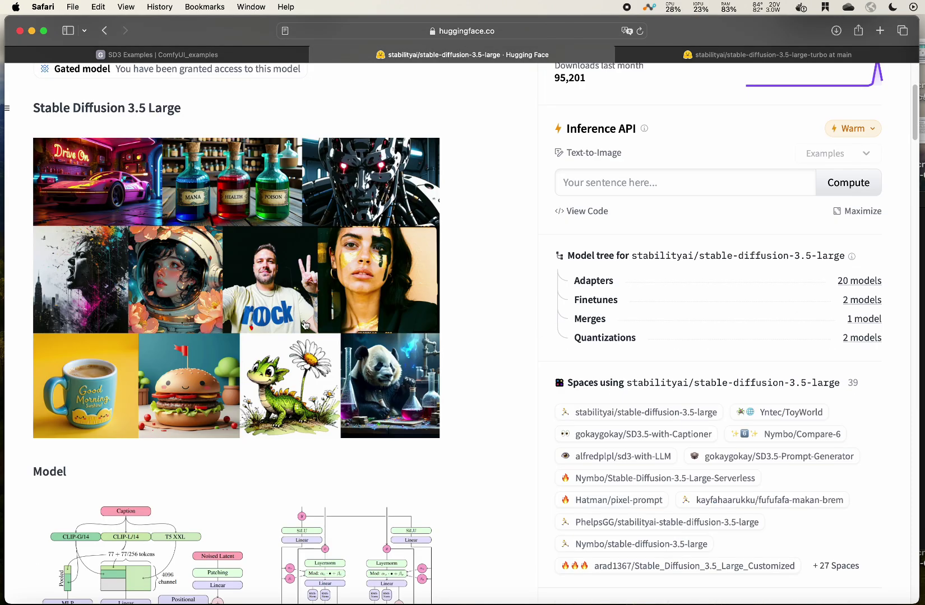
scroll(280, 312, up, 4)
scroll(262, 410, down, 1)
scroll(262, 410, down, 8)
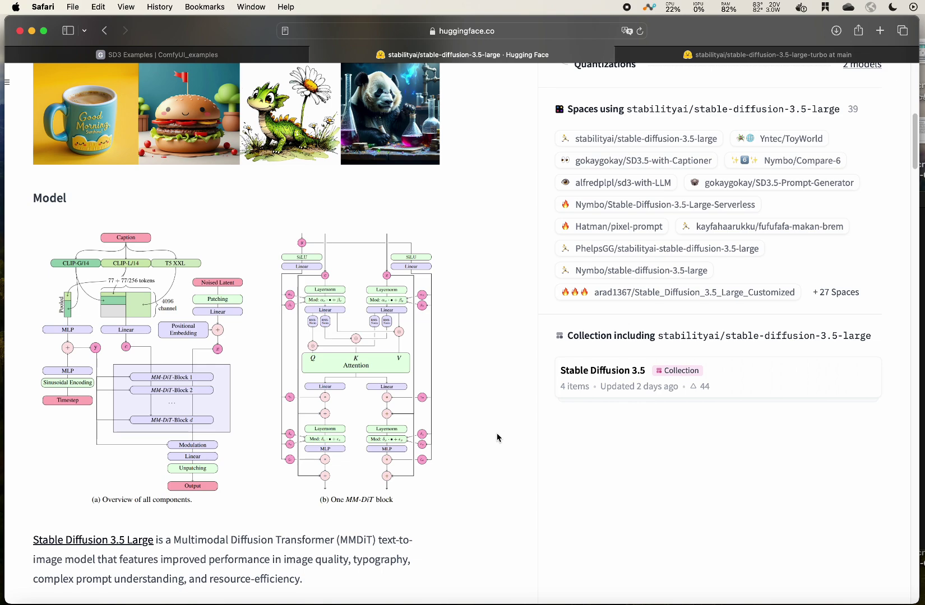
scroll(497, 438, down, 15)
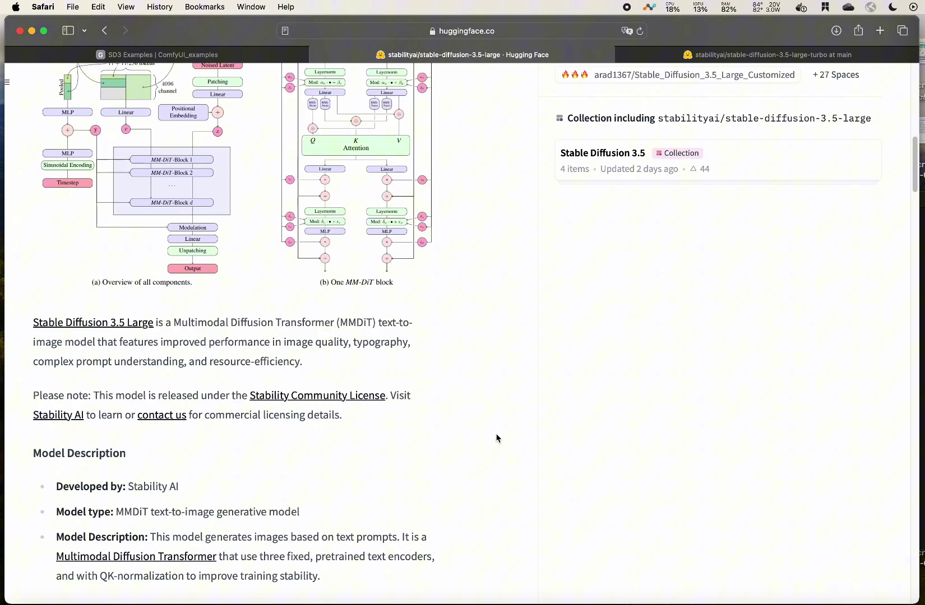
scroll(467, 434, down, 15)
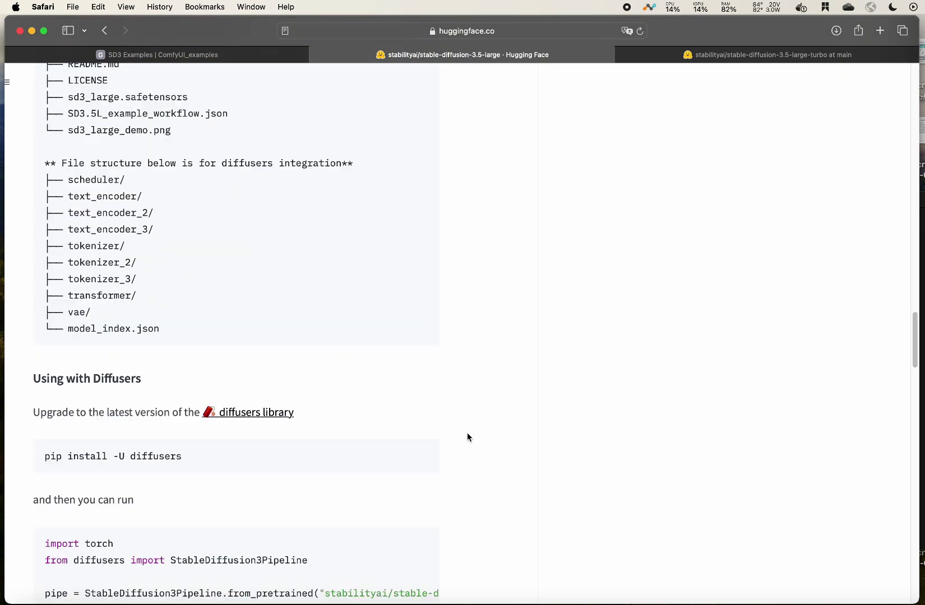
scroll(467, 434, up, 20)
scroll(467, 432, up, 10)
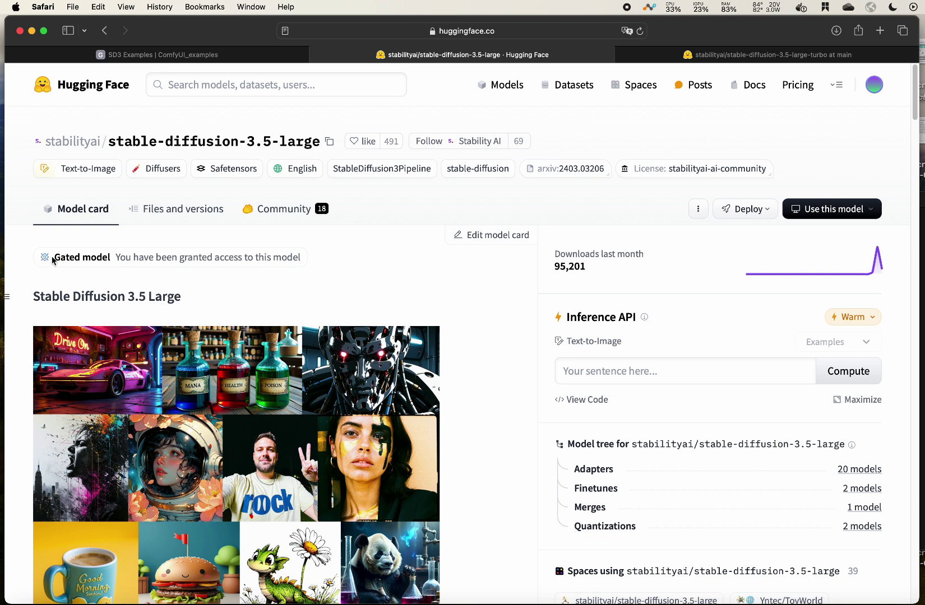
Highlight the gated model access notice at the start of the model card
drag(52, 257, 299, 263)
triple_click(300, 258)
click(279, 291)
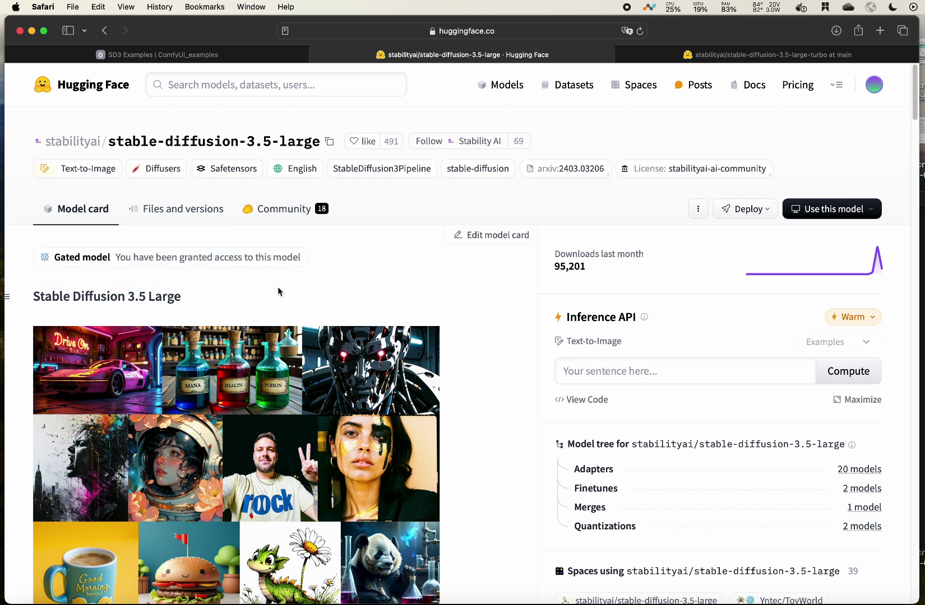
Download sd3.5_large.safetensors from the stable-diffusion-3.5-large repository's files
click(171, 218)
scroll(274, 360, down, 3)
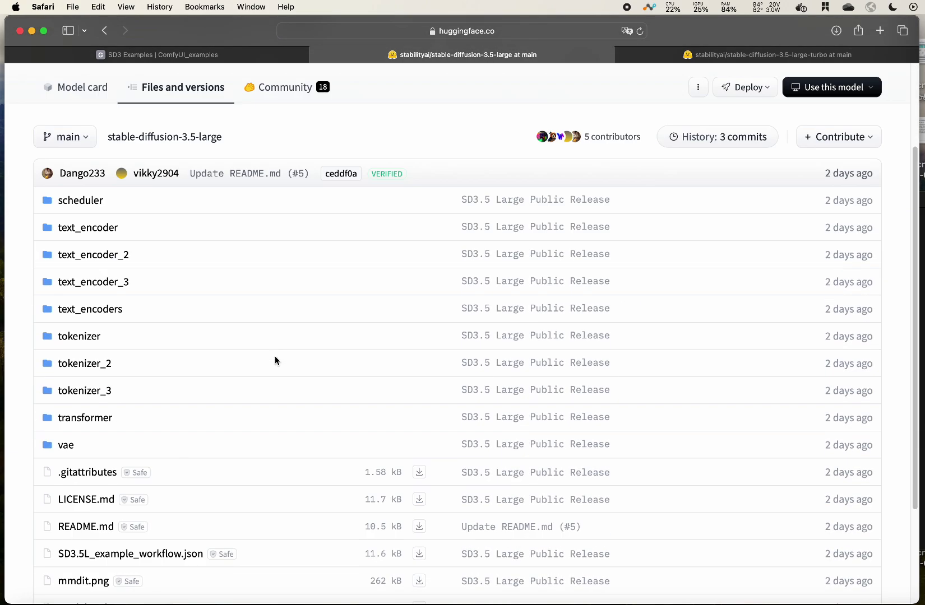
scroll(274, 359, down, 3)
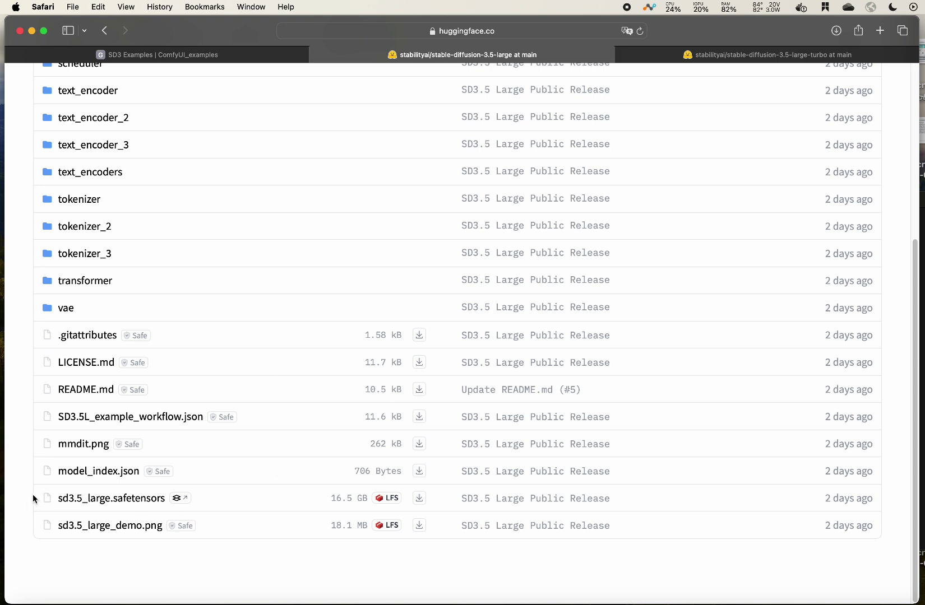
drag(51, 502, 435, 506)
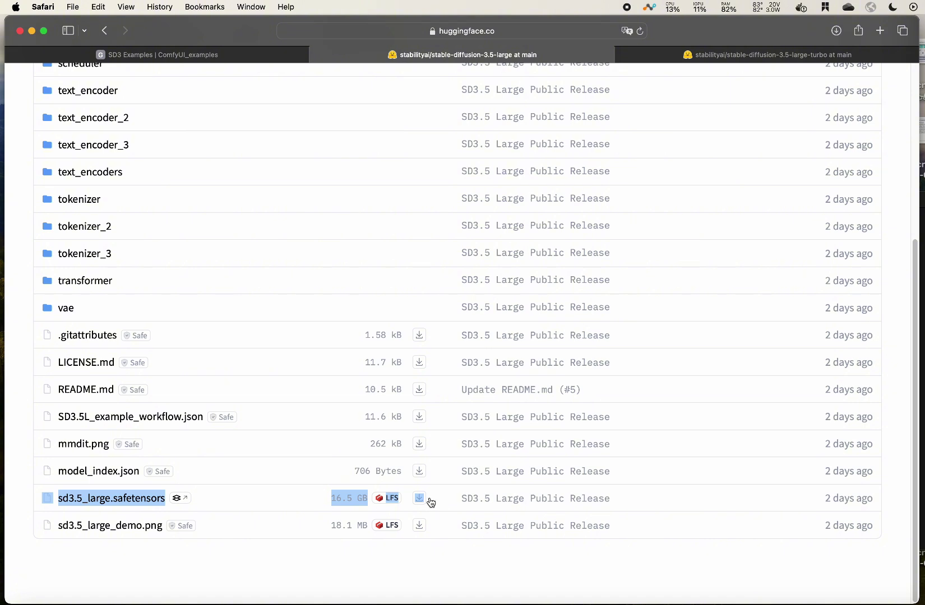
click(420, 499)
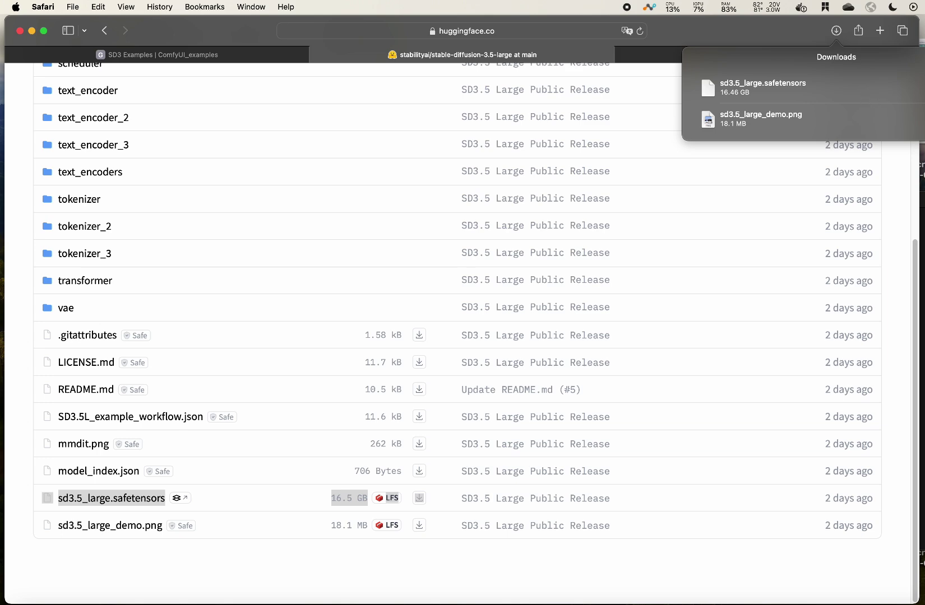
Switch to Finder and place the downloaded sd3.5_large.safetensors in ComfyUI's models/checkpoints folder
key(super+Tab)
key(super+Tab)
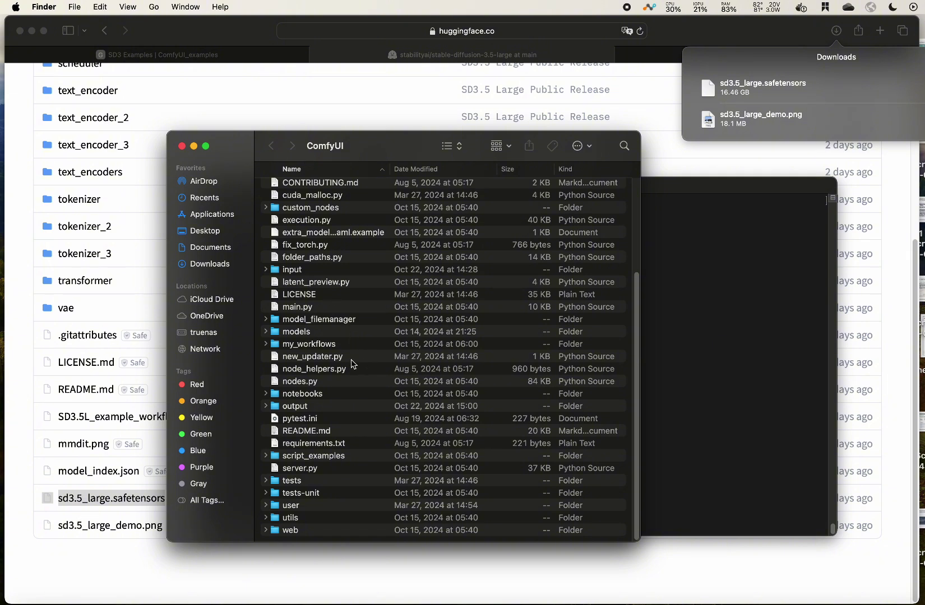
click(310, 335)
double_click(309, 332)
double_click(361, 194)
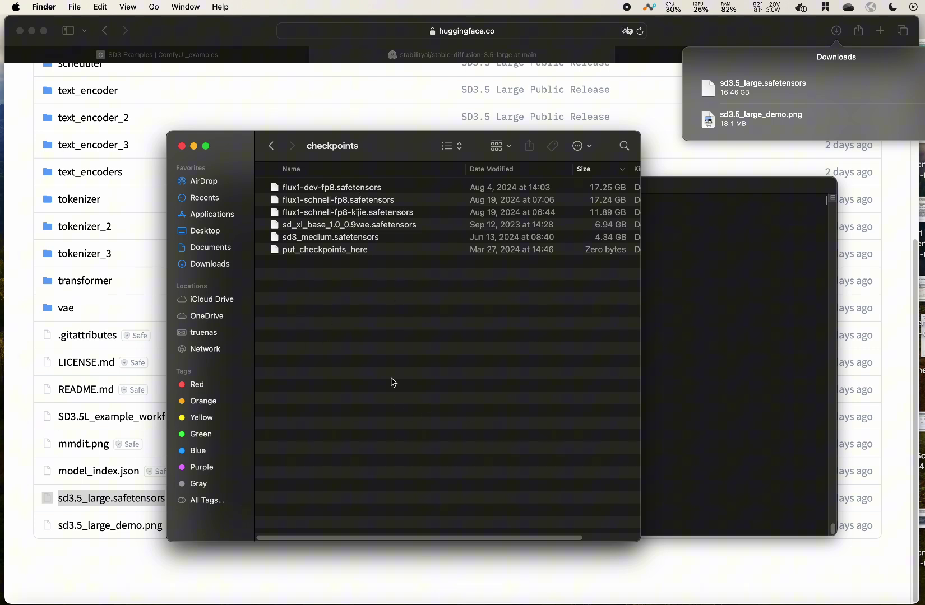
click(395, 600)
drag(341, 597, 493, 224)
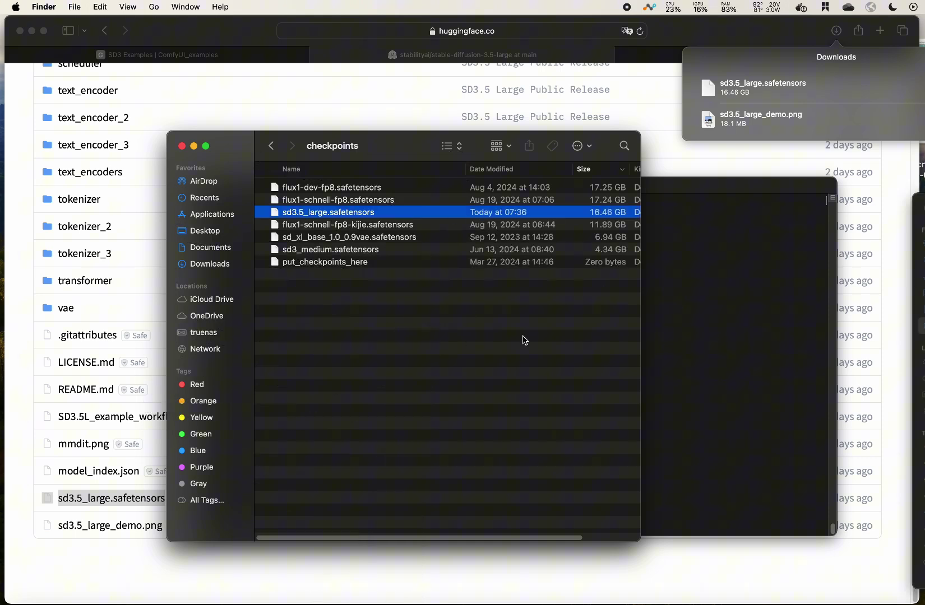
Open the clip_l.safetensors link from the SD3.5 text encoder instructions in a new Safari tab and return to the SD3 Examples page
click(476, 51)
click(164, 59)
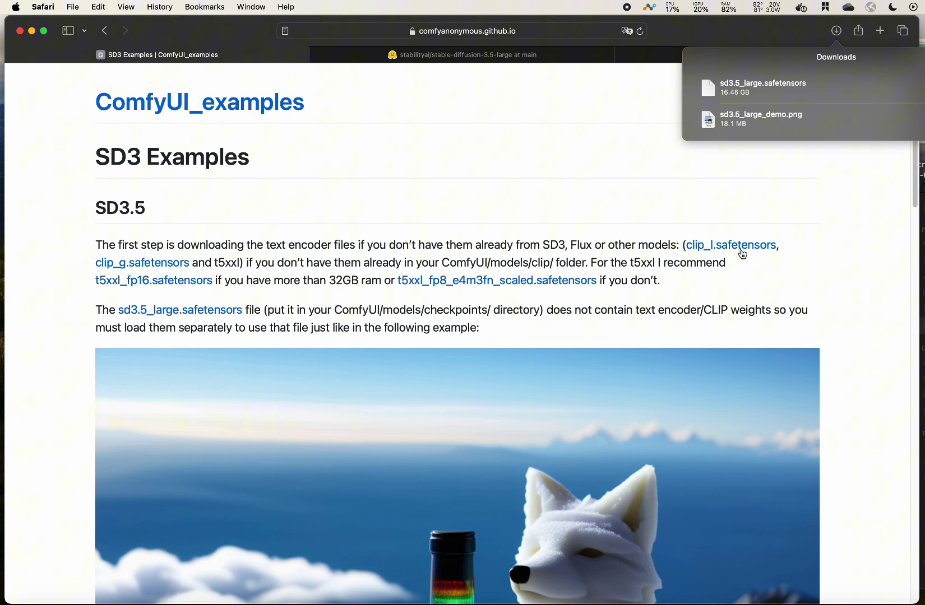
drag(544, 245, 749, 280)
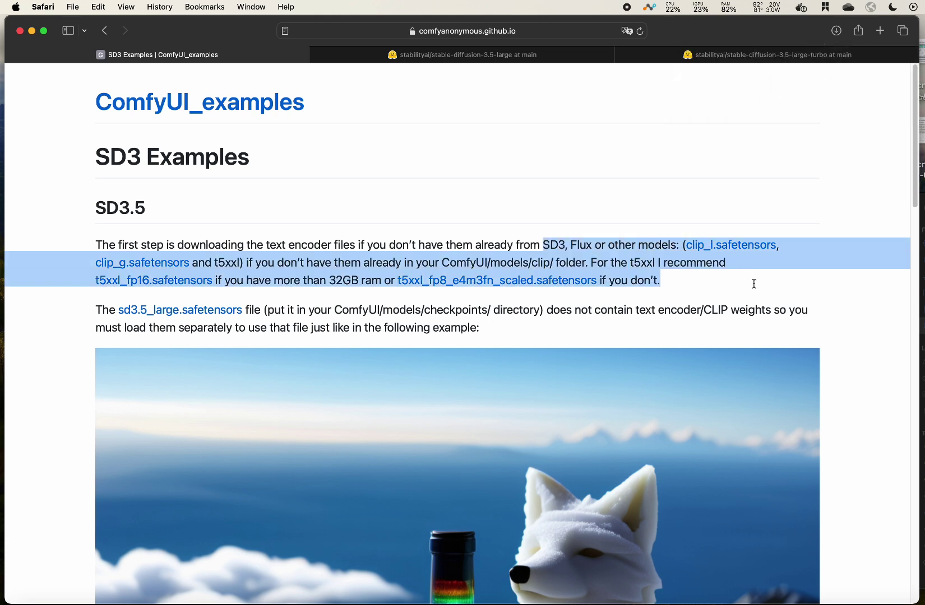
right_click(732, 250)
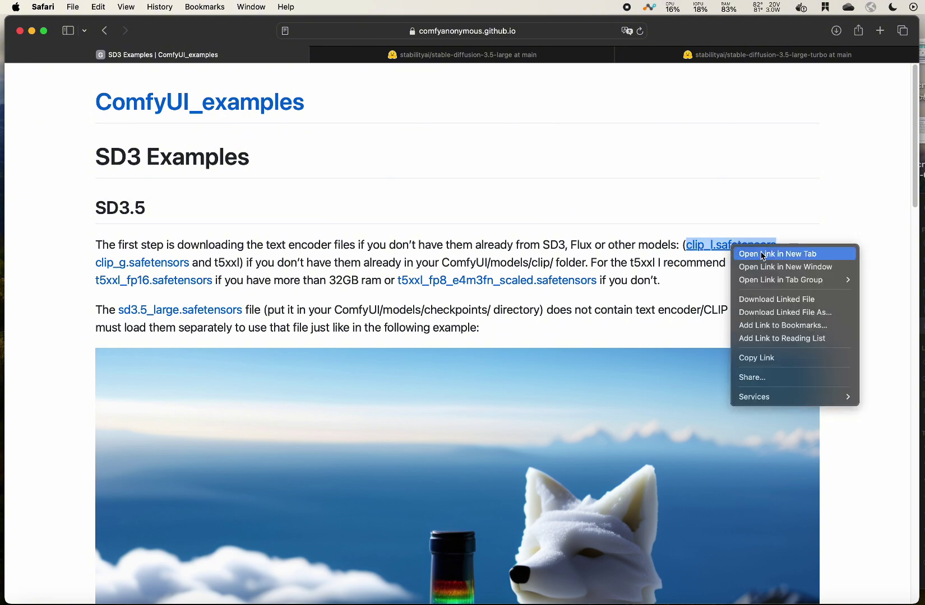
click(754, 252)
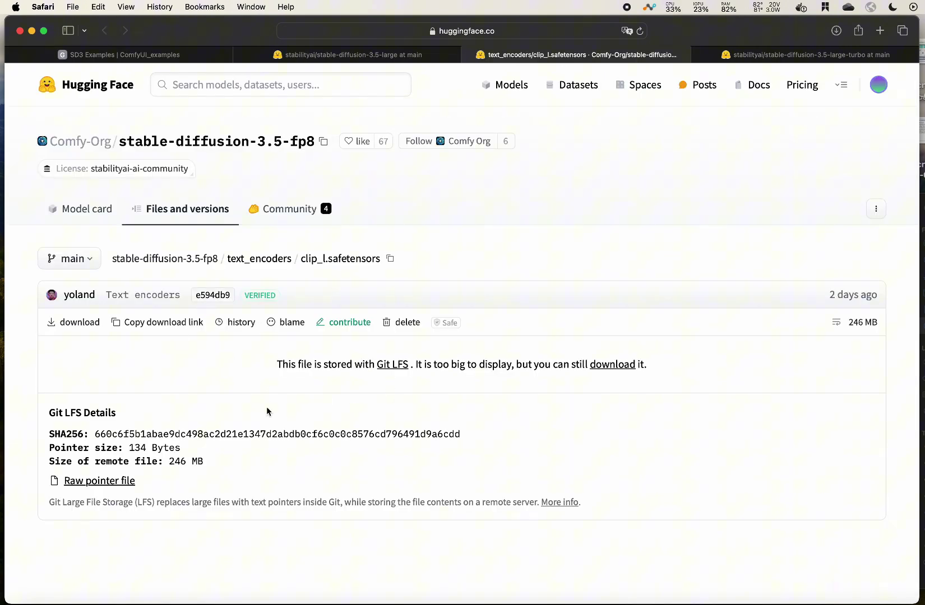
key(super+1)
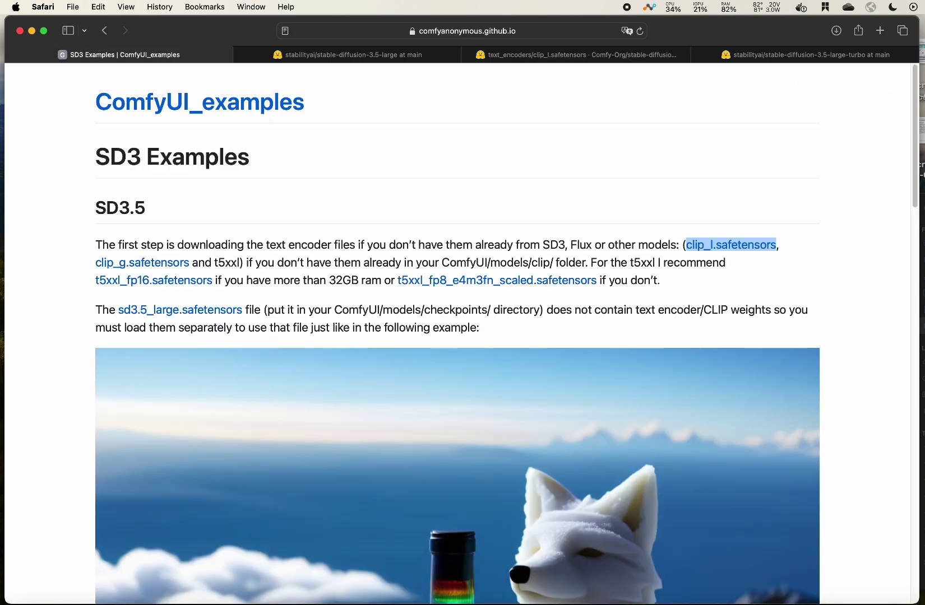
Switch to Finder, check the text encoder files in ComfyUI's models/clip folder and move the window out of the way
key(super+Tab)
text(open .)
key(Return)
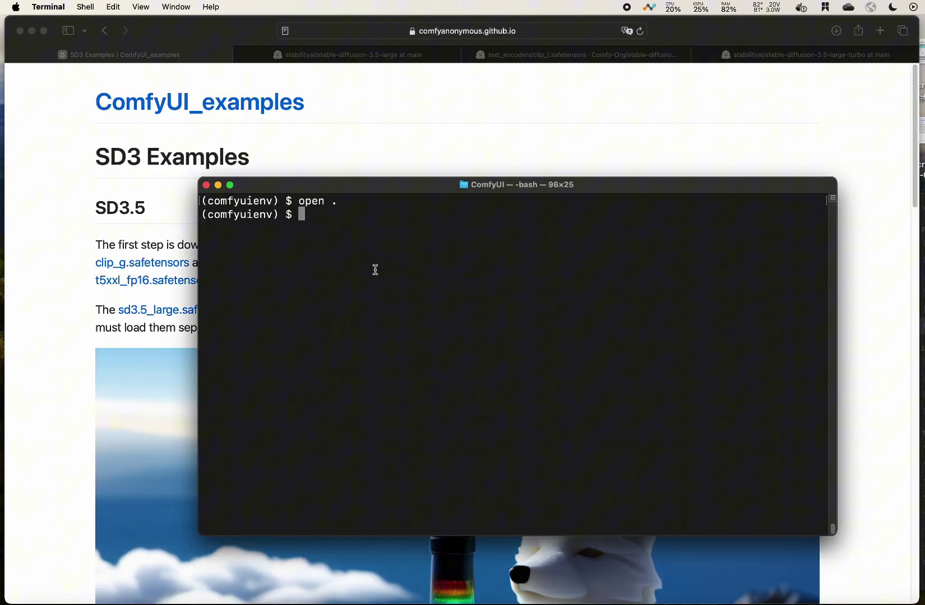
click(312, 213)
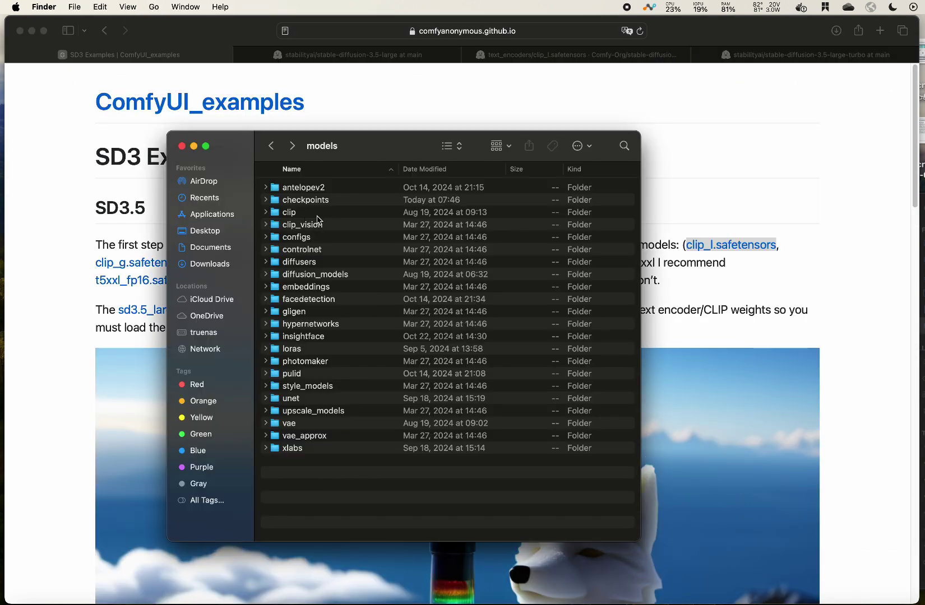
double_click(318, 211)
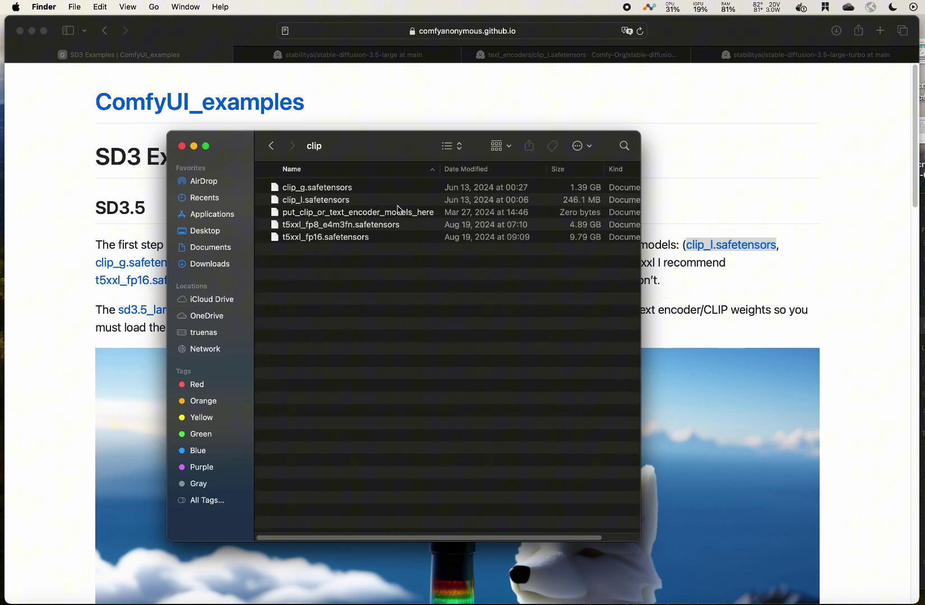
drag(343, 151, 552, 168)
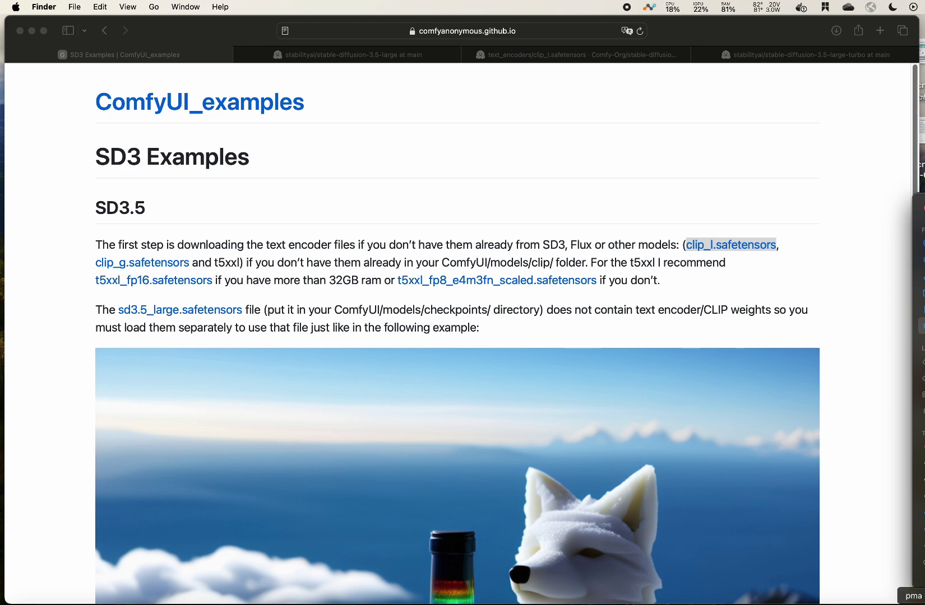
Bring up the ComfyUI Terminal window, reposition it slightly and clear its screen
key(super+Tab)
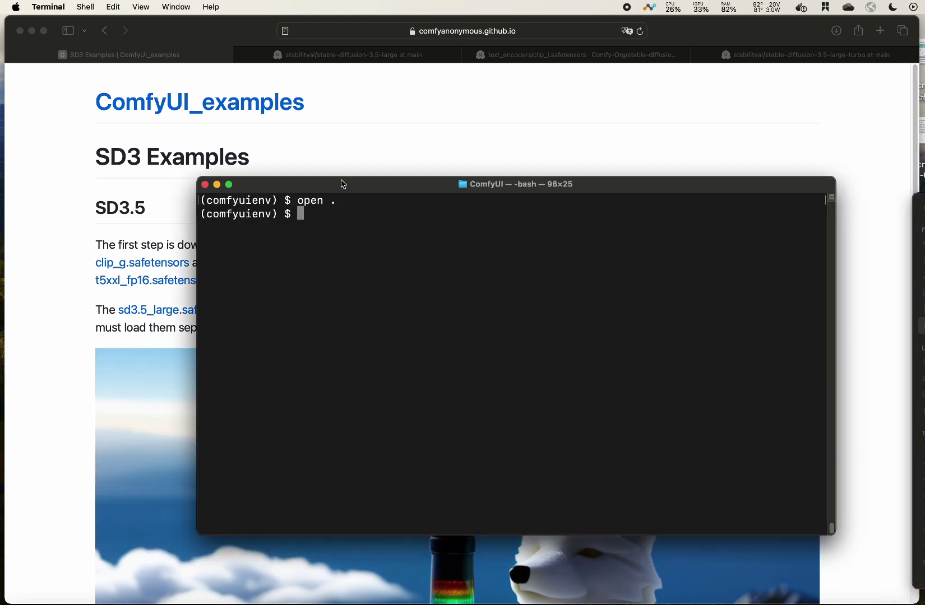
drag(332, 177, 358, 197)
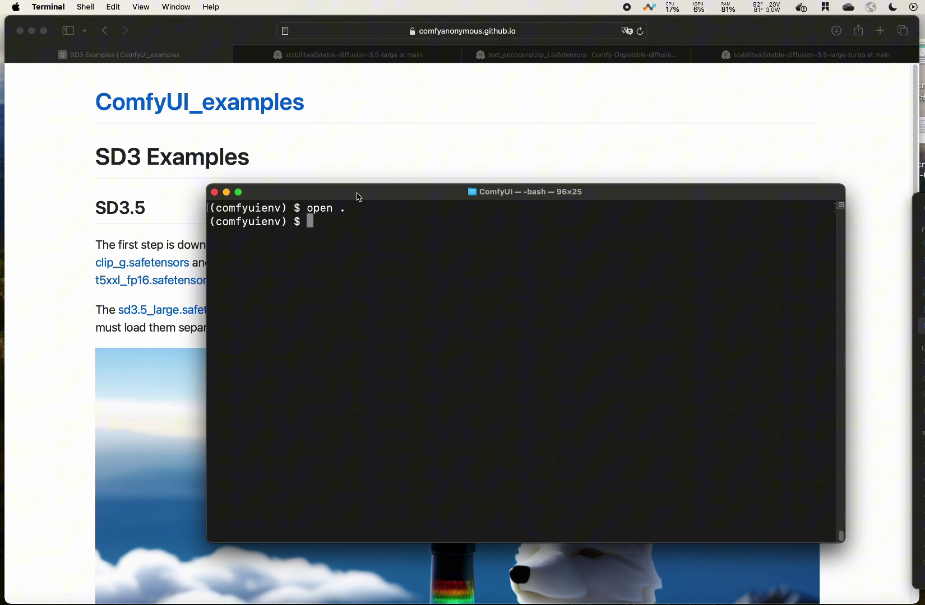
text(git pu)
key(ctrl+c)
key(ctrl+l)
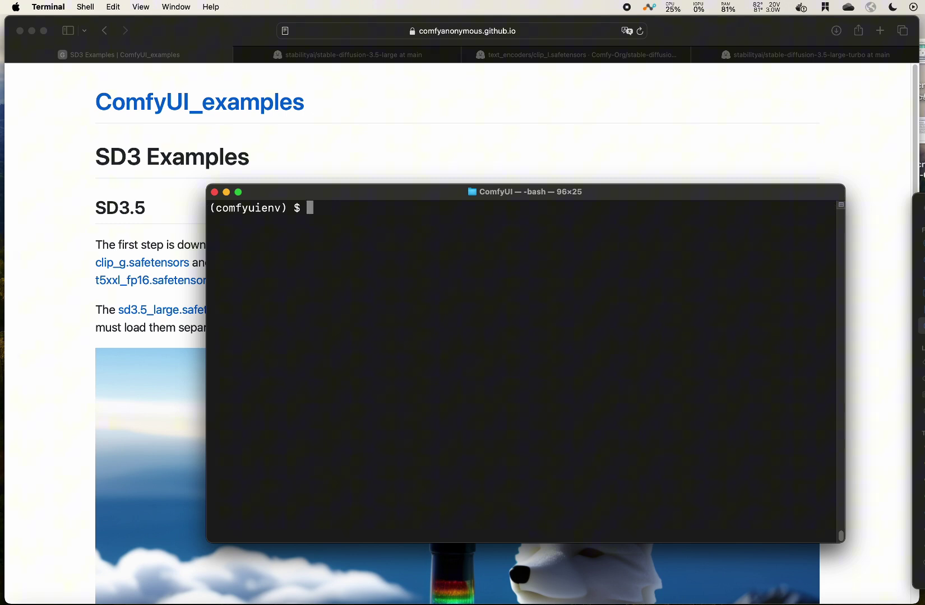
Start the ComfyUI server with the command PYTORCH_ENABLE_MPS_FALLBACK=1 python main.py
key(Up)
key(Up)
key(Left)
key(Left)
key(Left)
key(Left)
key(Left)
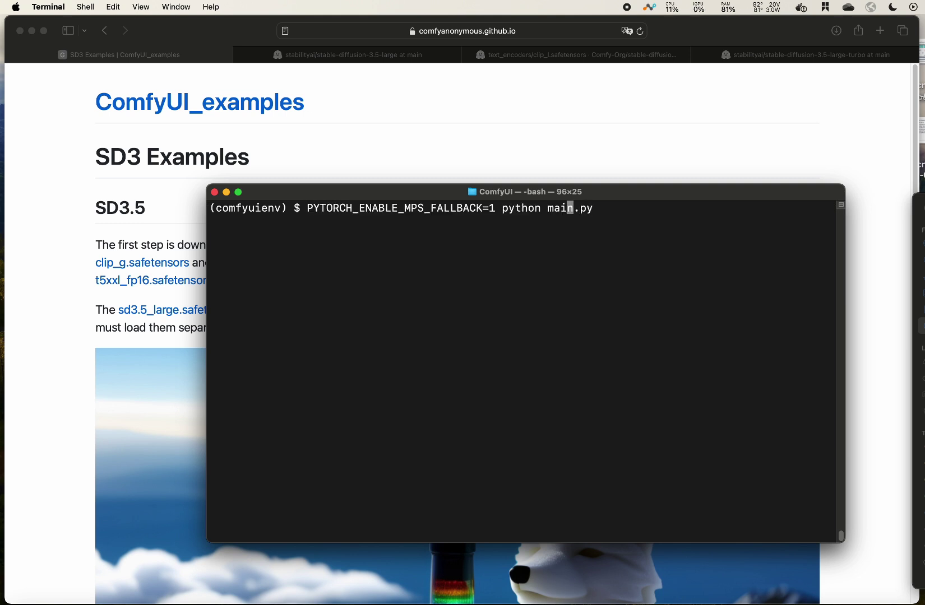
key(Left)
key(Left)
key(Left)
key(Left)
key(Left)
key(Left)
key(Left)
key(Left)
key(Left)
key(Left)
key(Left)
drag(307, 207, 494, 211)
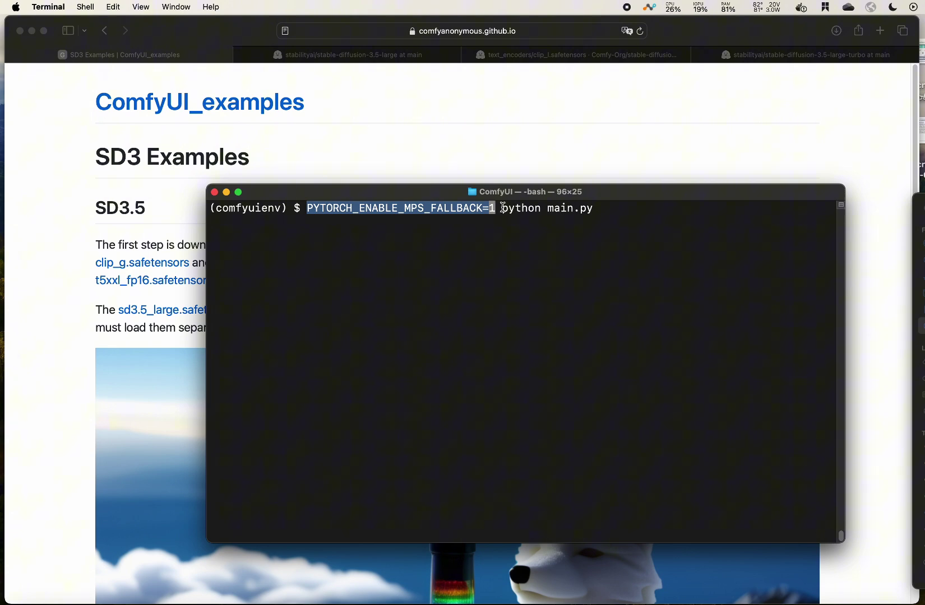
click(611, 213)
key(Return)
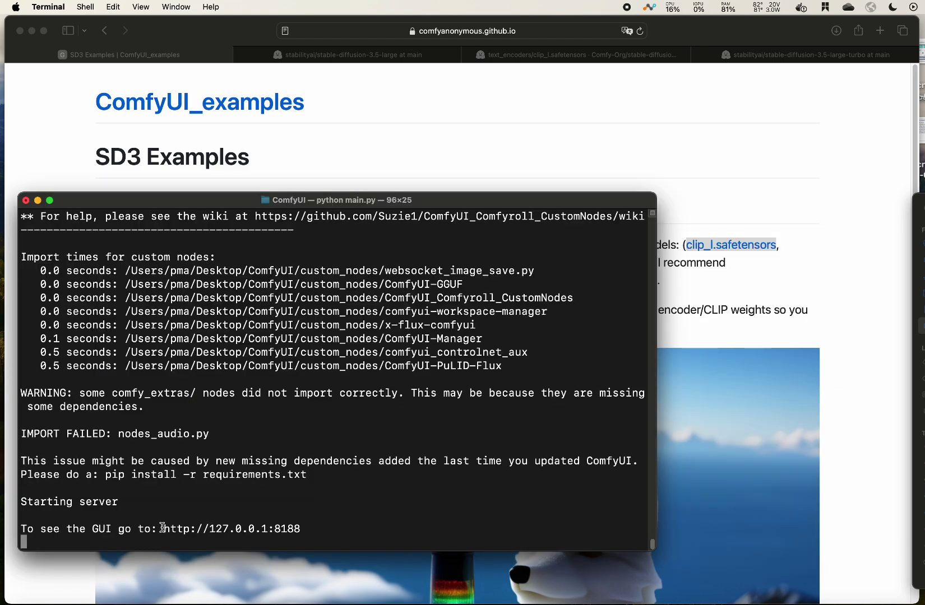
drag(162, 529, 301, 529)
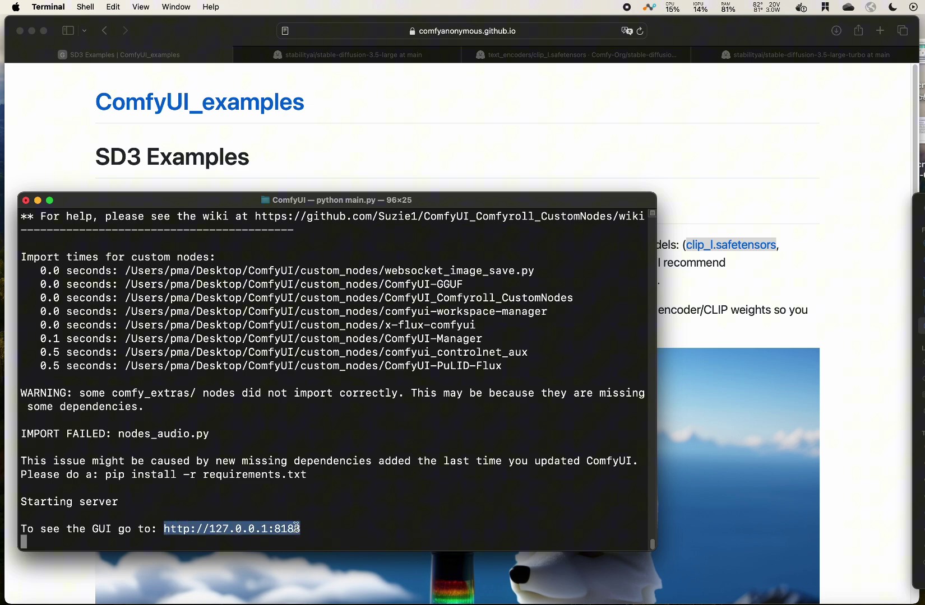
key(cmd+c)
click(38, 200)
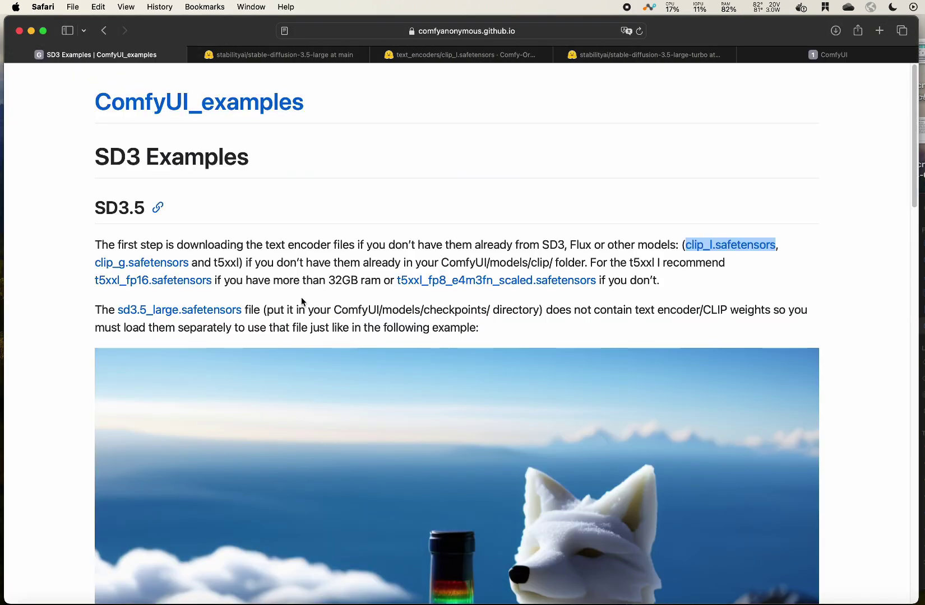
Review the example image on the SD3 Examples page and load sd3.5_text_encoders_example.png into ComfyUI as the workflow
scroll(302, 301, down, 5)
scroll(463, 363, down, 3)
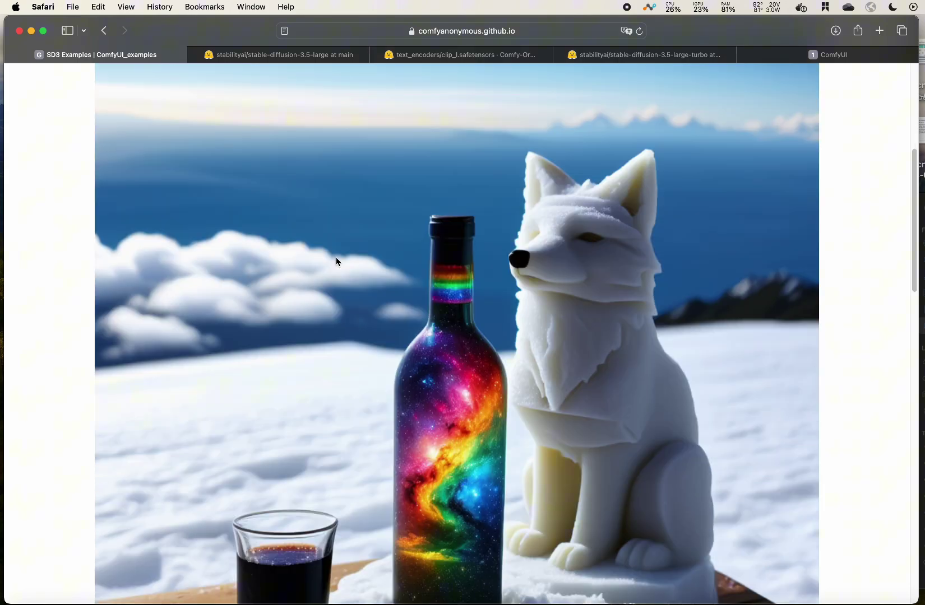
scroll(406, 338, down, 4)
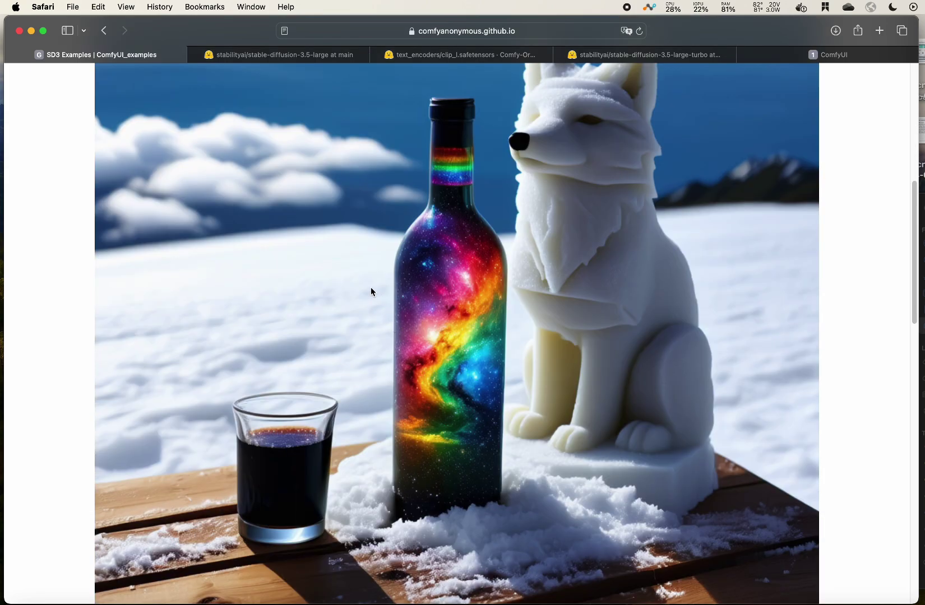
scroll(376, 339, up, 12)
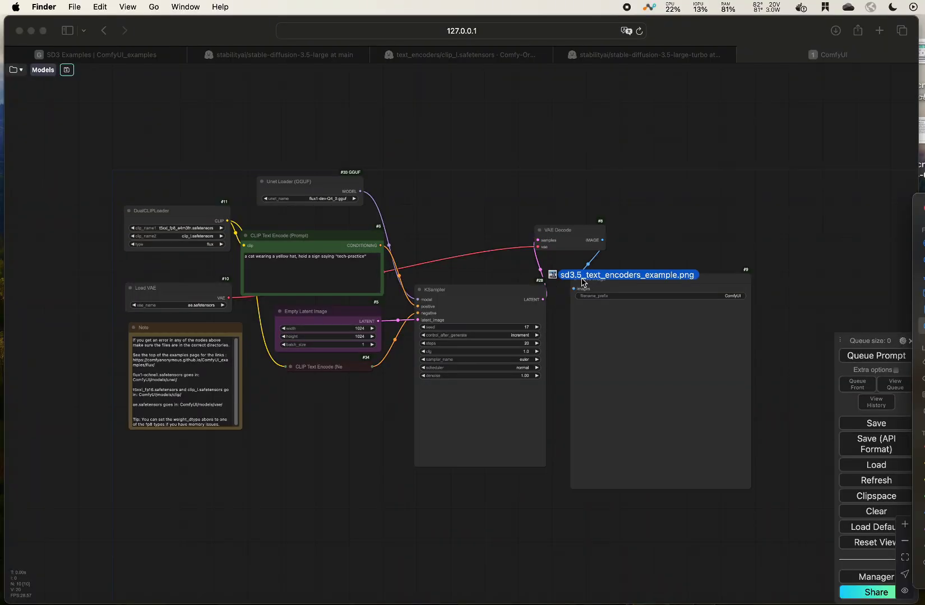
drag(575, 272, 401, 288)
Set the Load CLIP node's clip_name to t5xxl_fp8_e4m3fn.safetensors
scroll(412, 286, down, 3)
drag(417, 139, 426, 171)
scroll(225, 229, up, 5)
drag(232, 164, 174, 172)
scroll(159, 179, down, 5)
scroll(304, 192, up, 3)
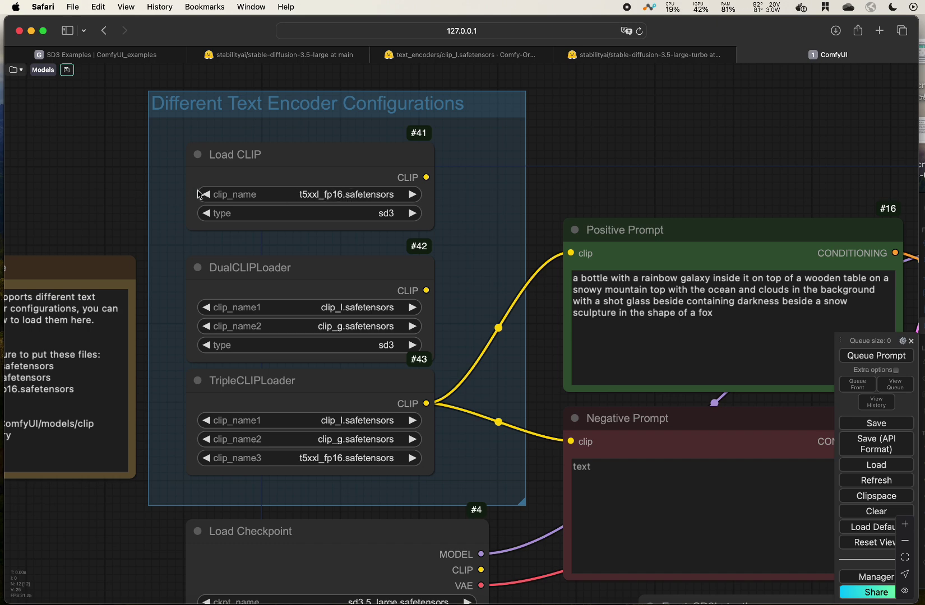
click(311, 195)
click(341, 236)
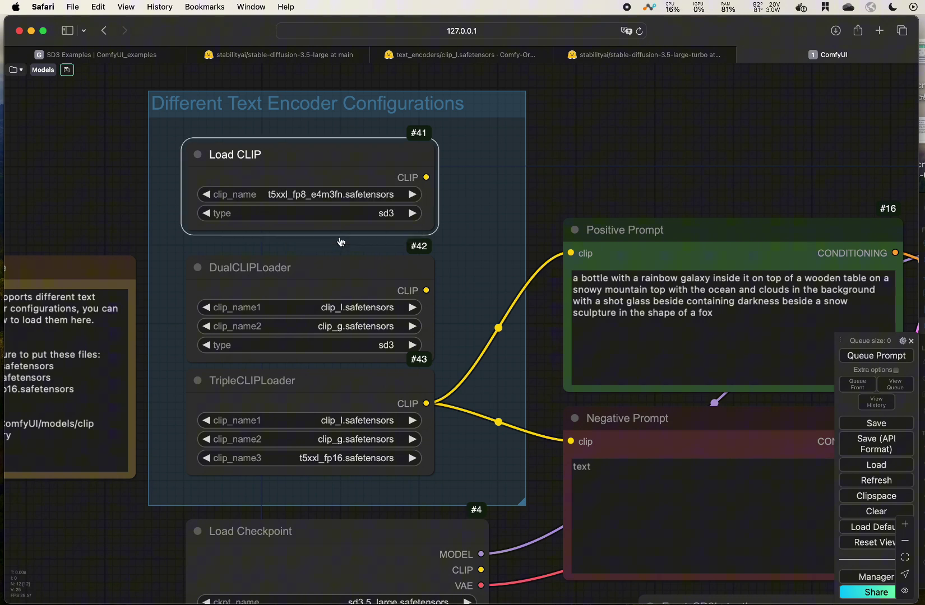
Check which text encoder files are offered for the DualCLIPLoader's clip_name1, without changing the selection
scroll(336, 247, down, 3)
scroll(306, 264, up, 3)
click(292, 224)
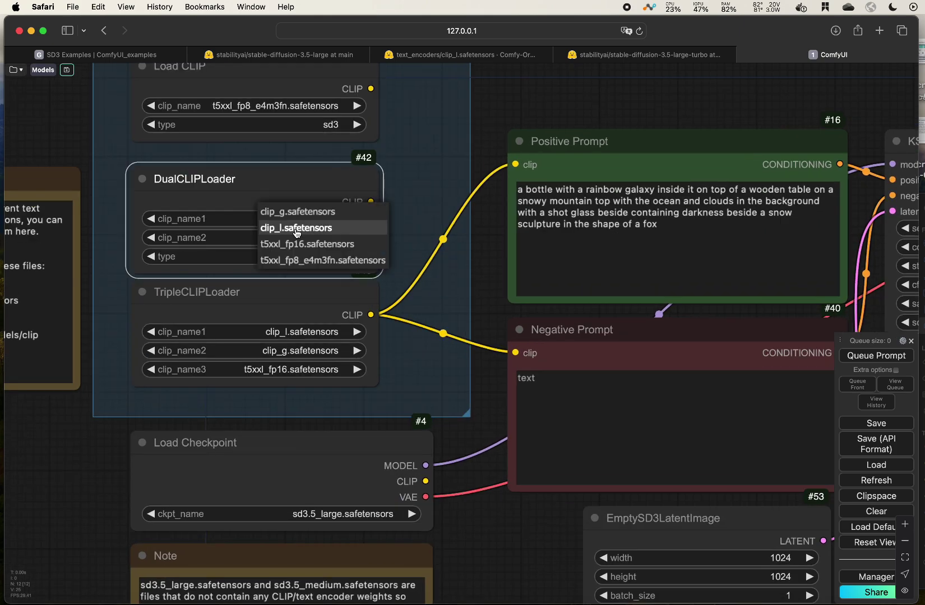
click(87, 219)
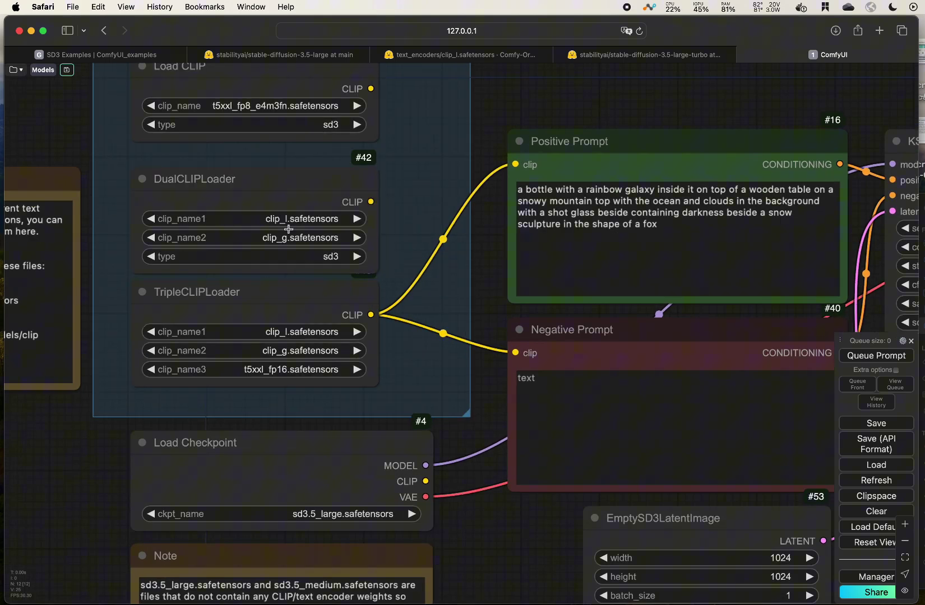
Select sd3.5_large.safetensors as the checkpoint in the Load Checkpoint node
scroll(161, 355, down, 5)
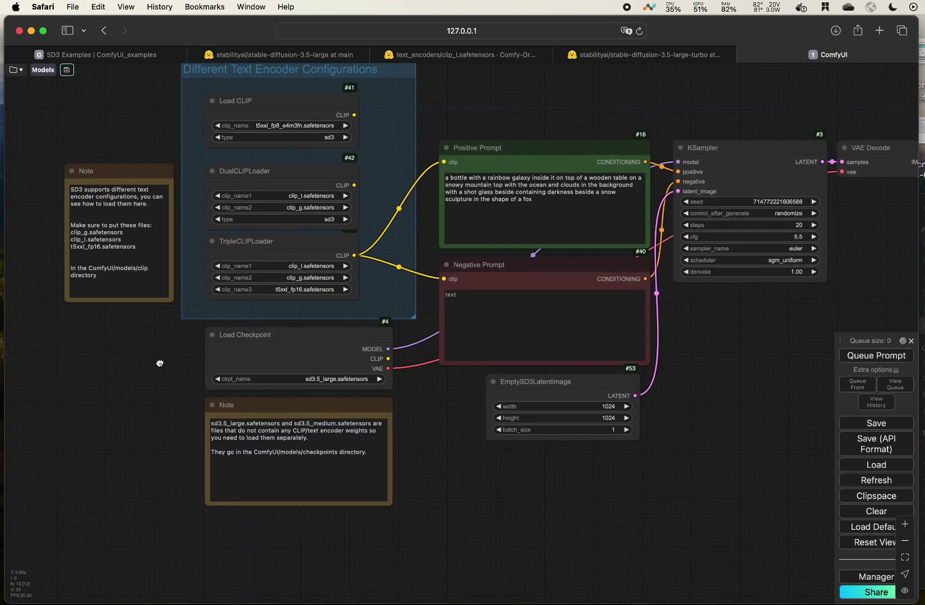
scroll(140, 371, up, 1)
scroll(216, 369, up, 1)
scroll(297, 355, up, 2)
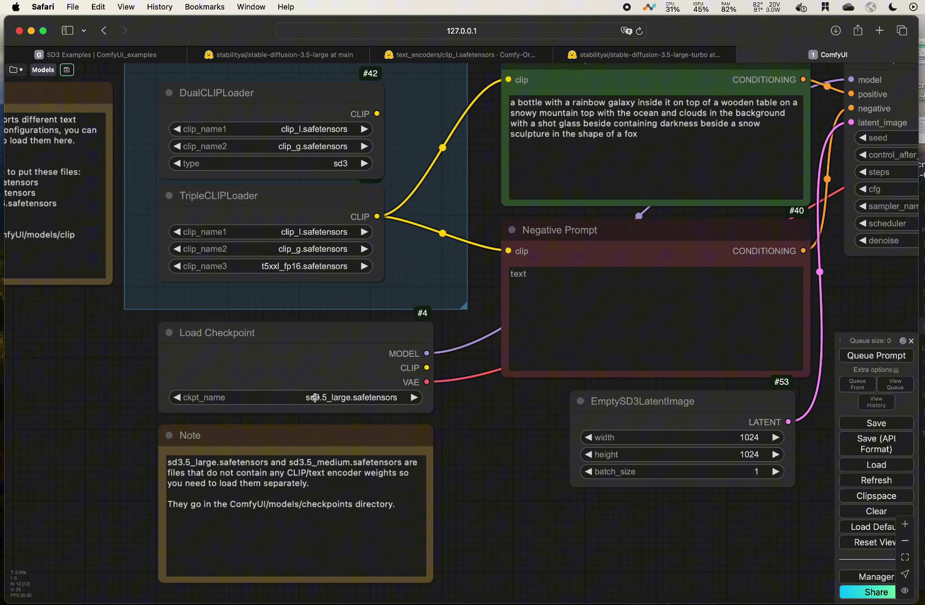
click(345, 399)
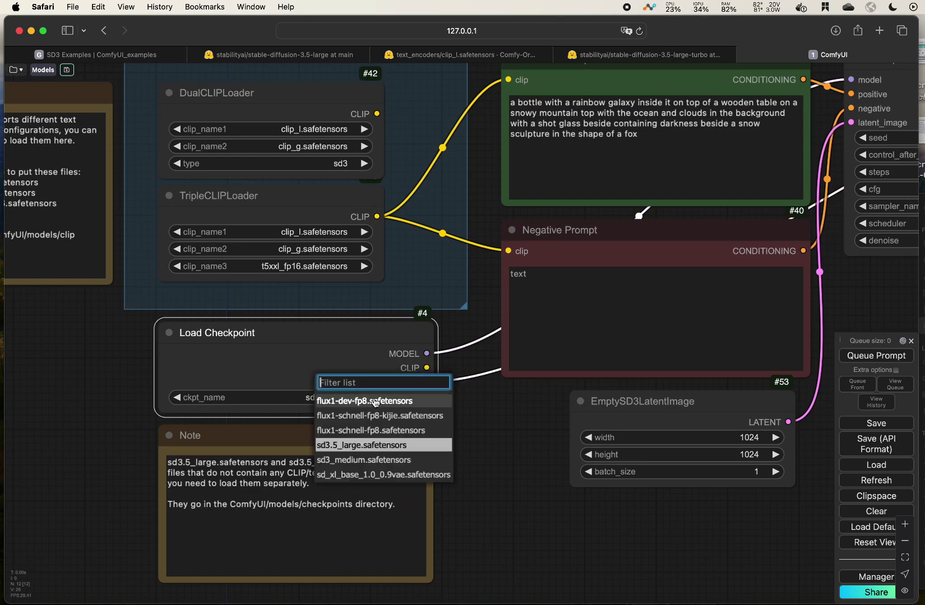
click(368, 452)
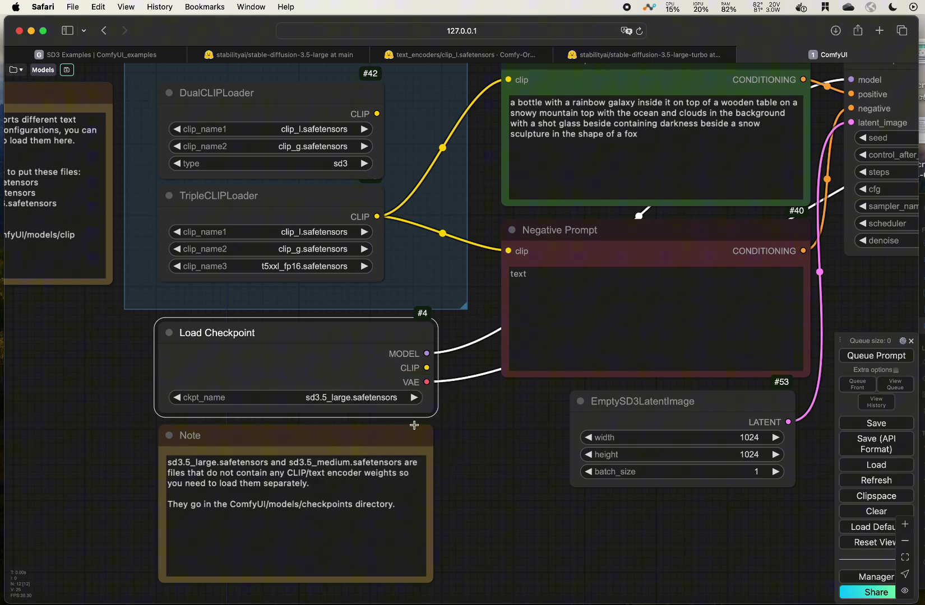
Set the KSampler's control_after_generate option to increment
scroll(315, 128, down, 4)
drag(323, 137, 409, 134)
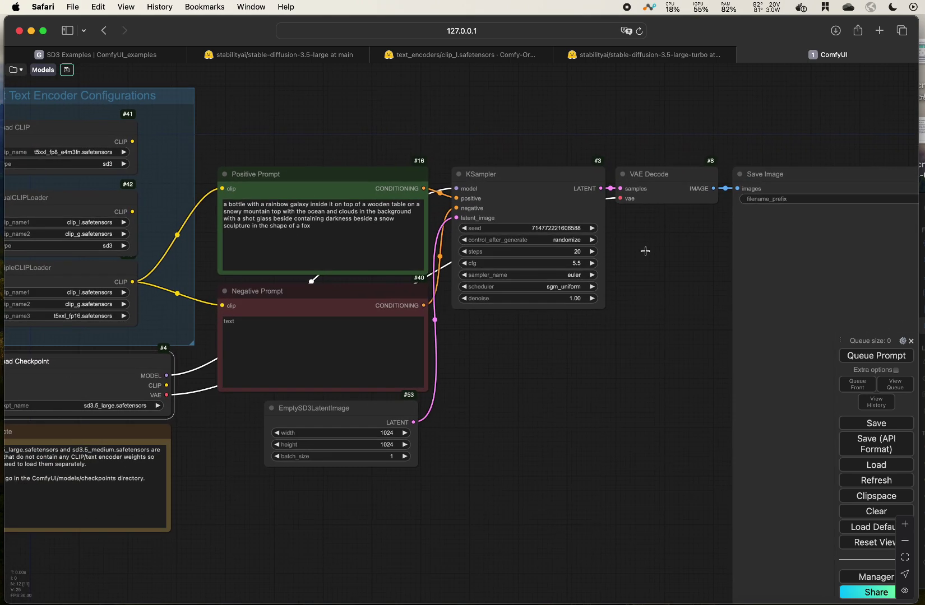
click(480, 175)
drag(263, 107, 450, 113)
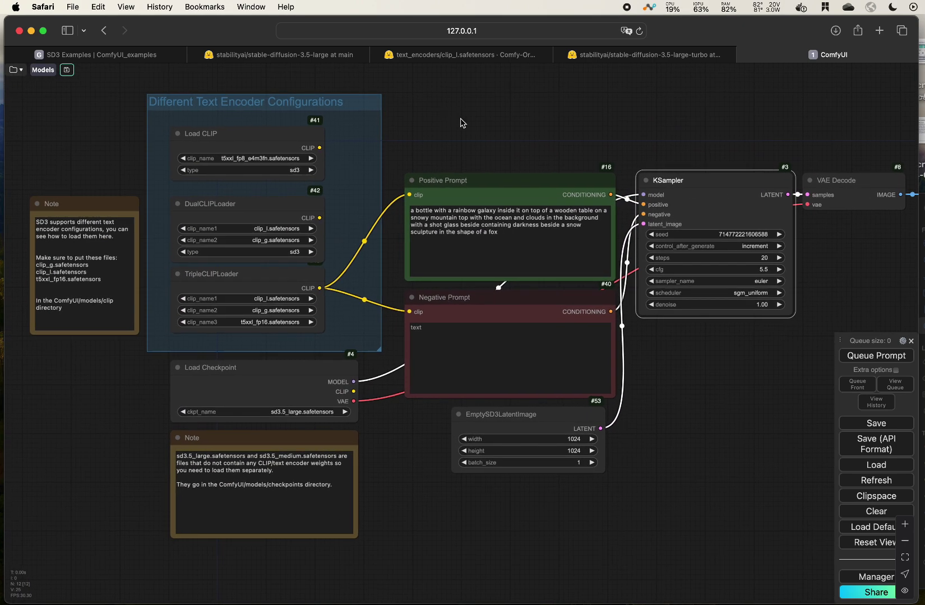
Replace the Positive Prompt text with: a photo of a cute cat holding a sign that says "Tech Practice"
scroll(512, 251, up, 3)
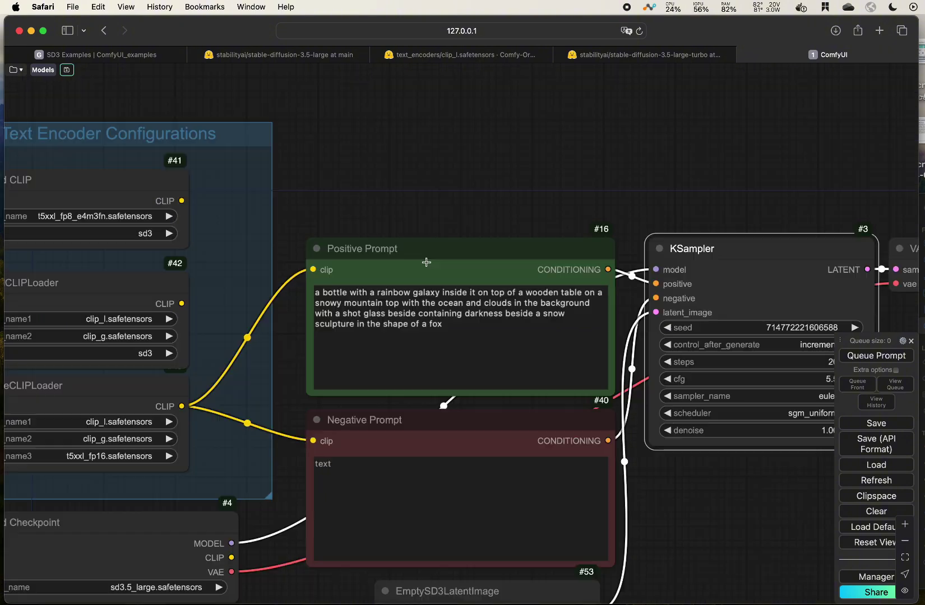
click(468, 312)
drag(444, 324, 308, 293)
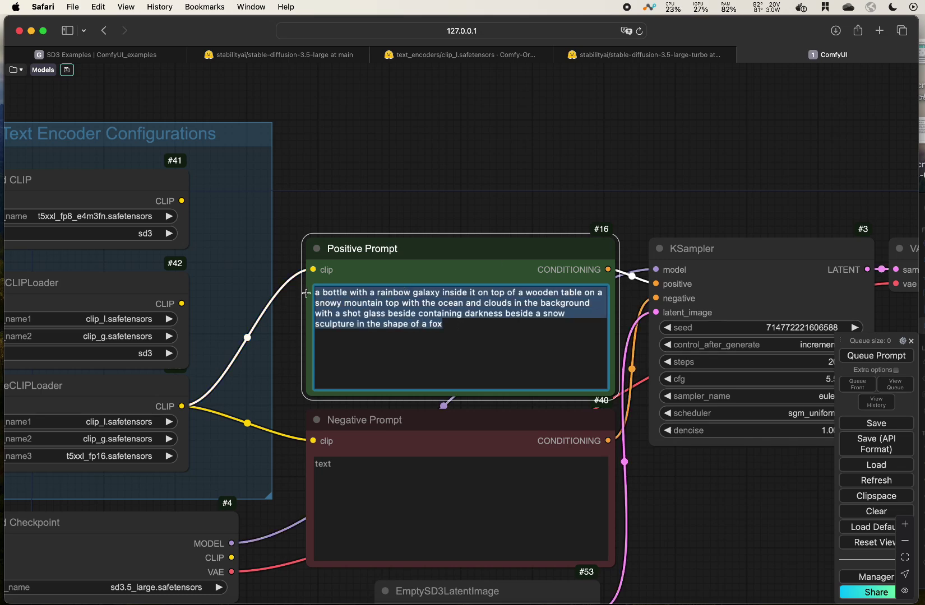
key(super+v)
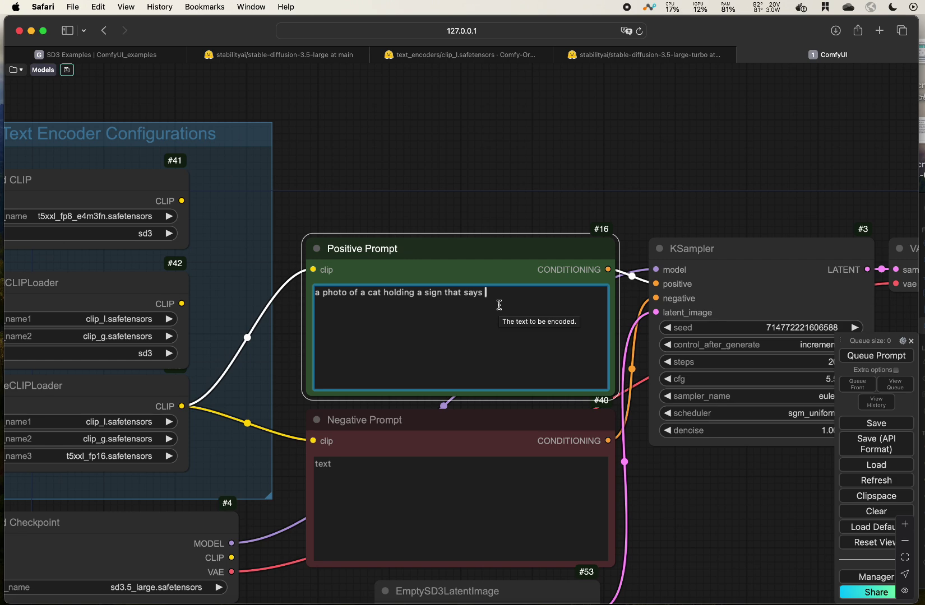
text("")
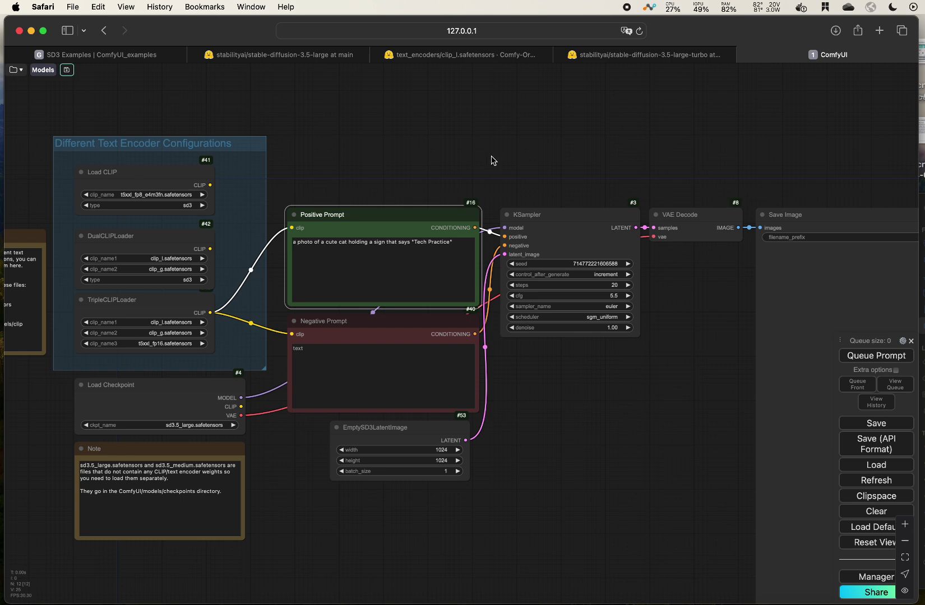
Move the Save Image node below the VAE Decode node and queue the prompt to generate the image
drag(479, 147, 391, 128)
scroll(413, 134, down, 3)
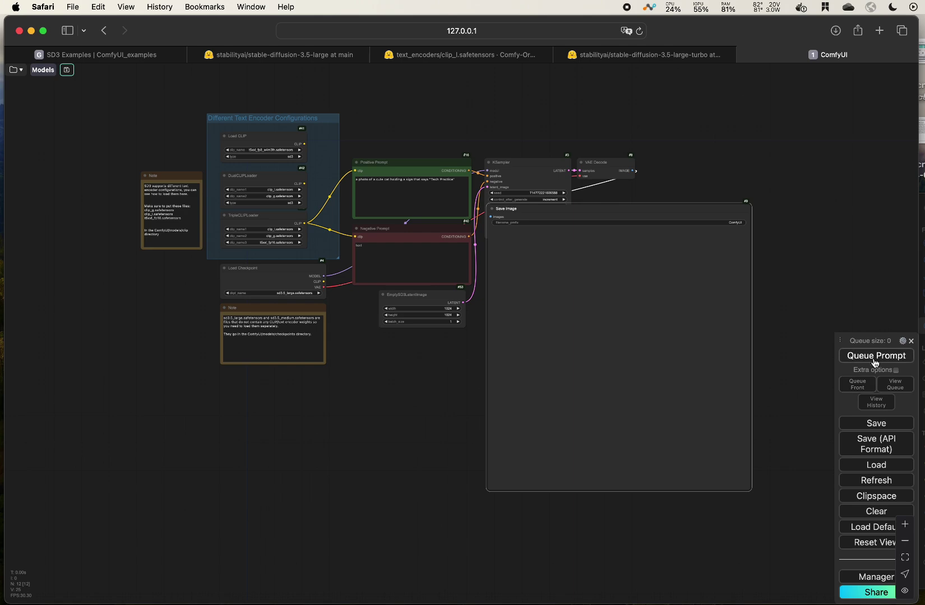
click(875, 361)
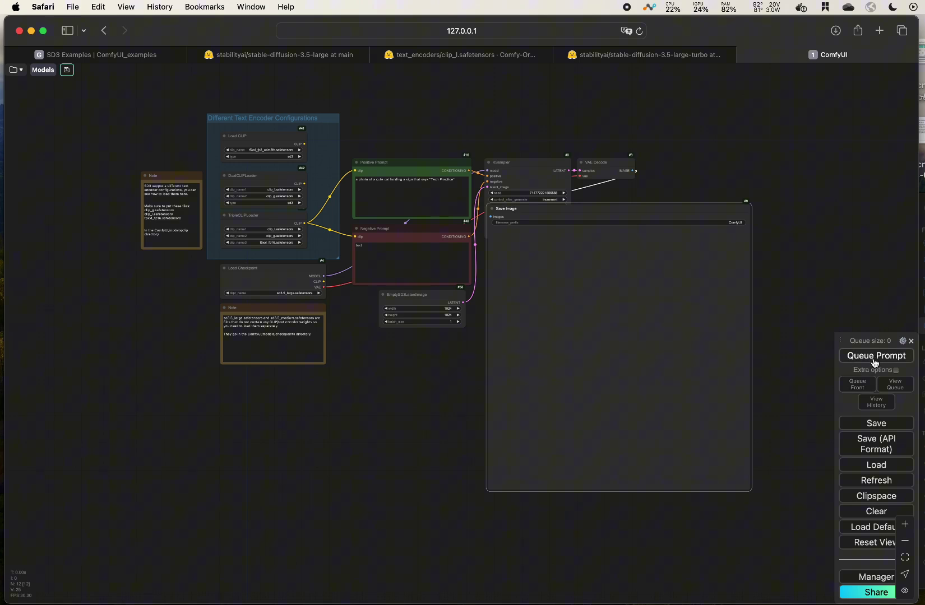
Check the RAM and GPU usage monitors for the generation, and minimise the Terminal window to return to the workflow
click(723, 9)
click(701, 8)
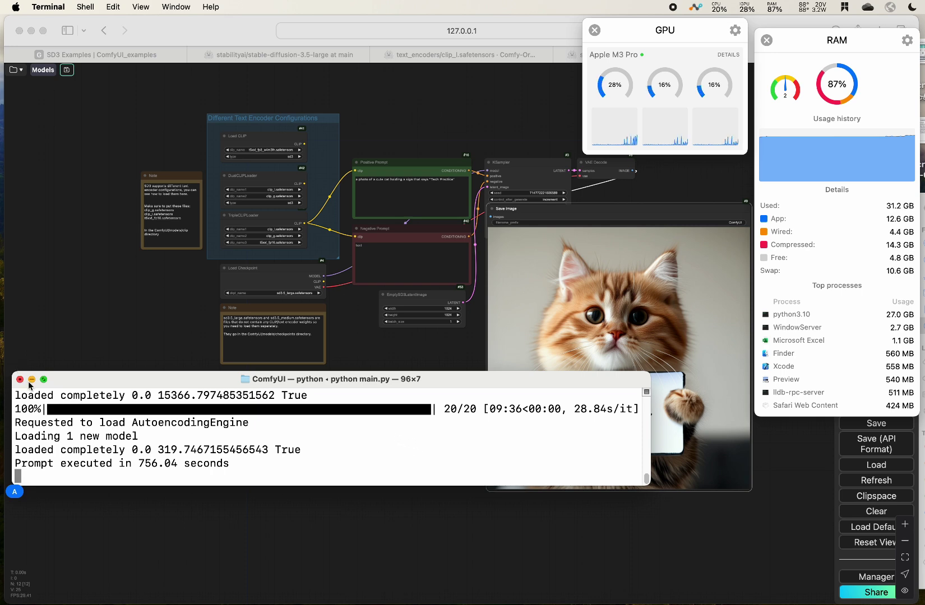
key(super+m)
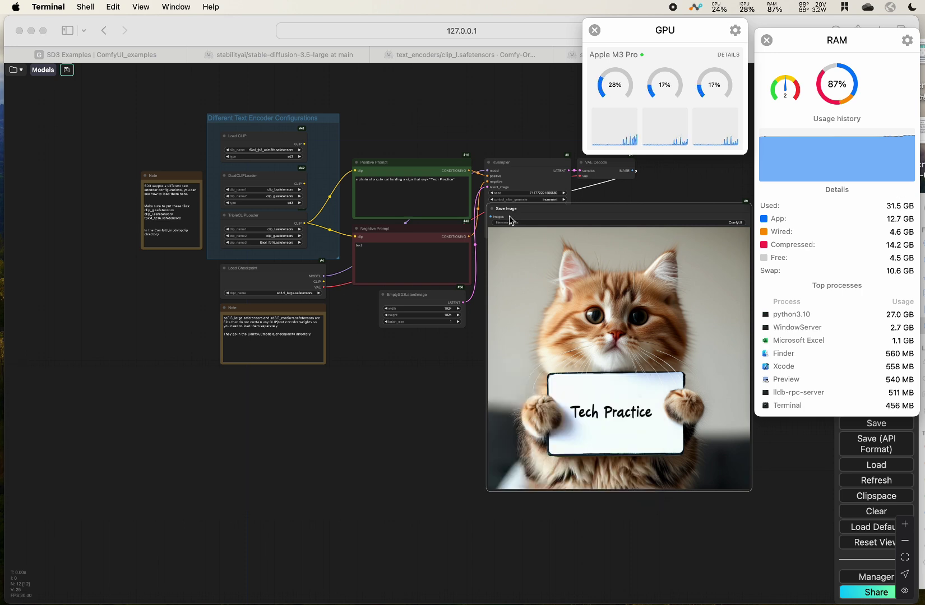
click(621, 215)
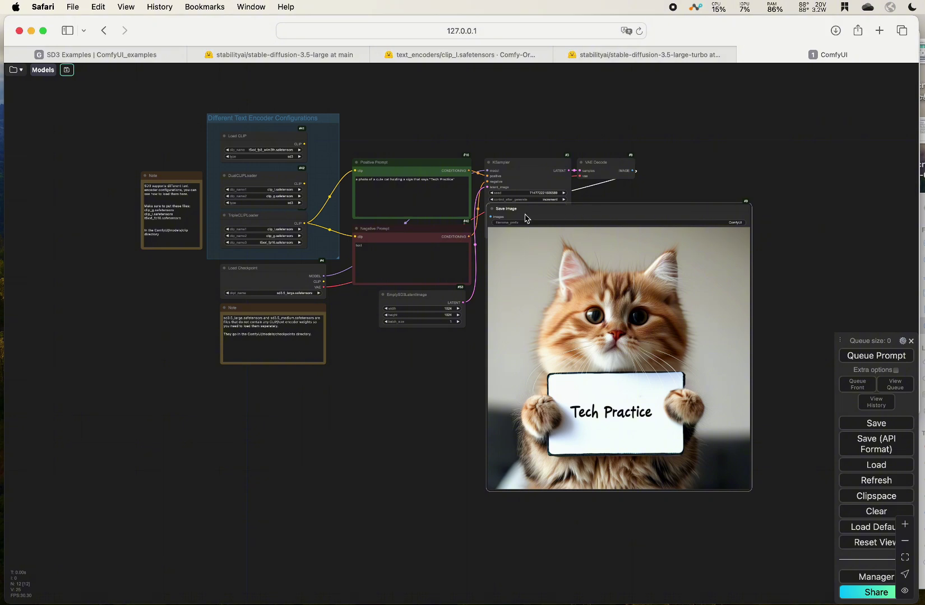
Examine the generated cat image in the Save Image node up close, including the lettering on the sign
scroll(595, 212, up, 3)
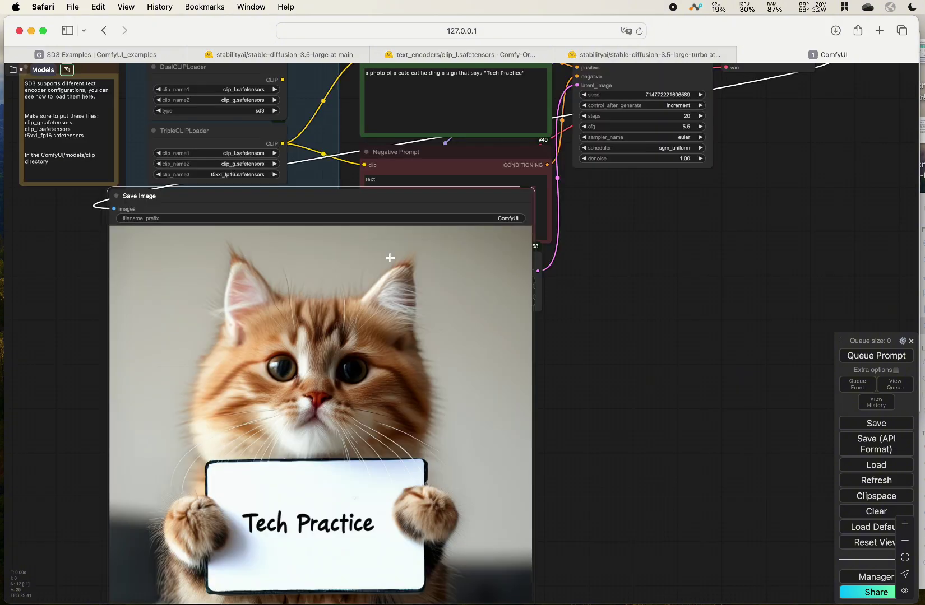
scroll(567, 348, down, 3)
drag(588, 352, 611, 238)
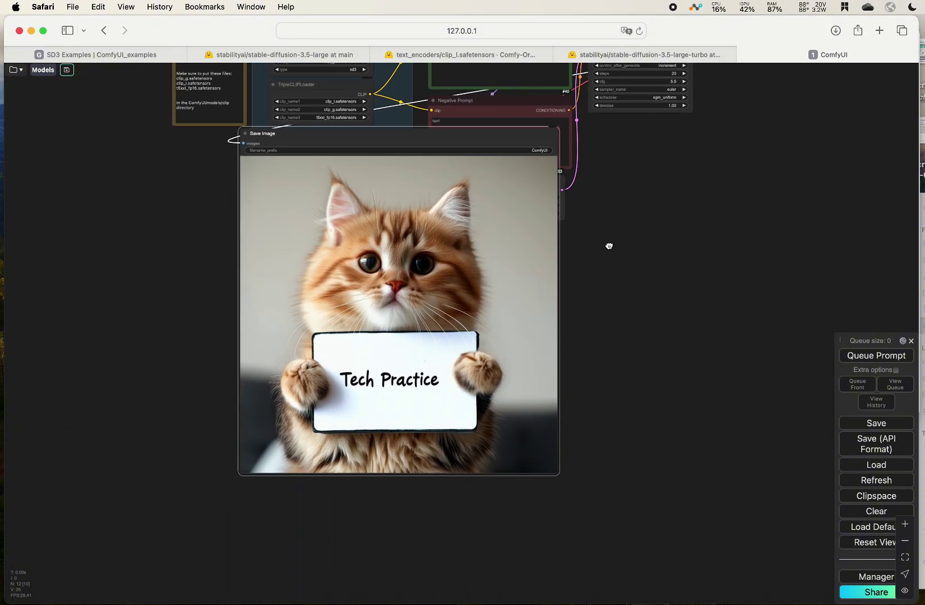
scroll(523, 289, up, 5)
drag(702, 195, 747, 236)
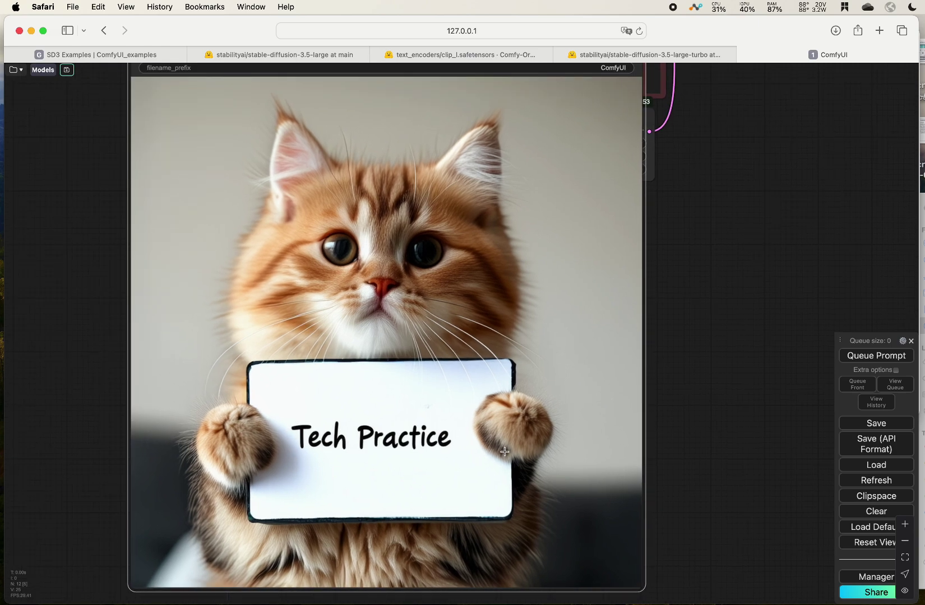
scroll(477, 336, up, 5)
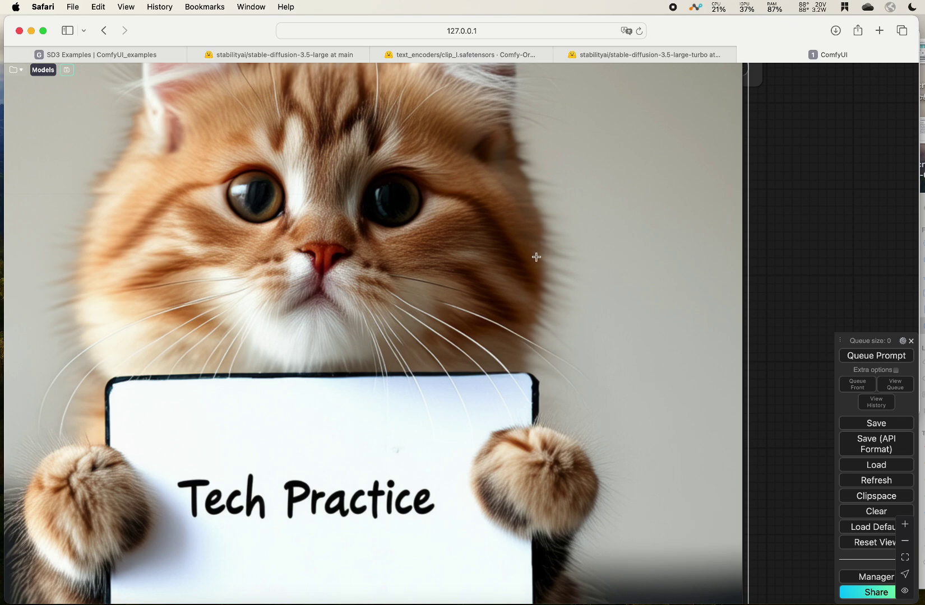
scroll(112, 260, down, 3)
scroll(204, 214, down, 5)
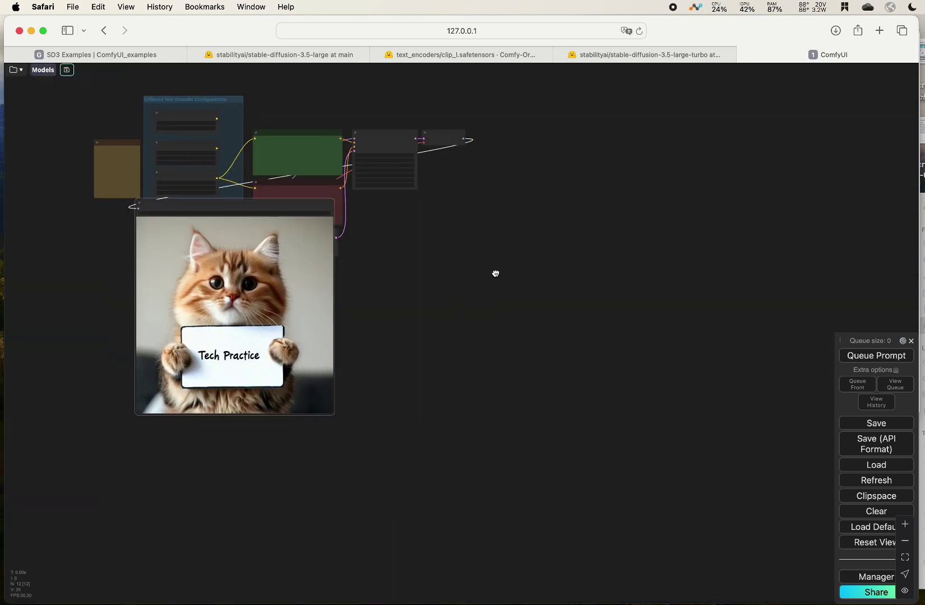
Move the Save Image node below the KSampler, clear of the prompt and text encoder nodes
scroll(454, 297, up, 3)
drag(266, 200, 490, 245)
drag(276, 356, 351, 407)
Review the complete SD3.5 workflow, from the text encoder loaders and checkpoint through the prompts and KSampler to the saved image
scroll(328, 337, up, 5)
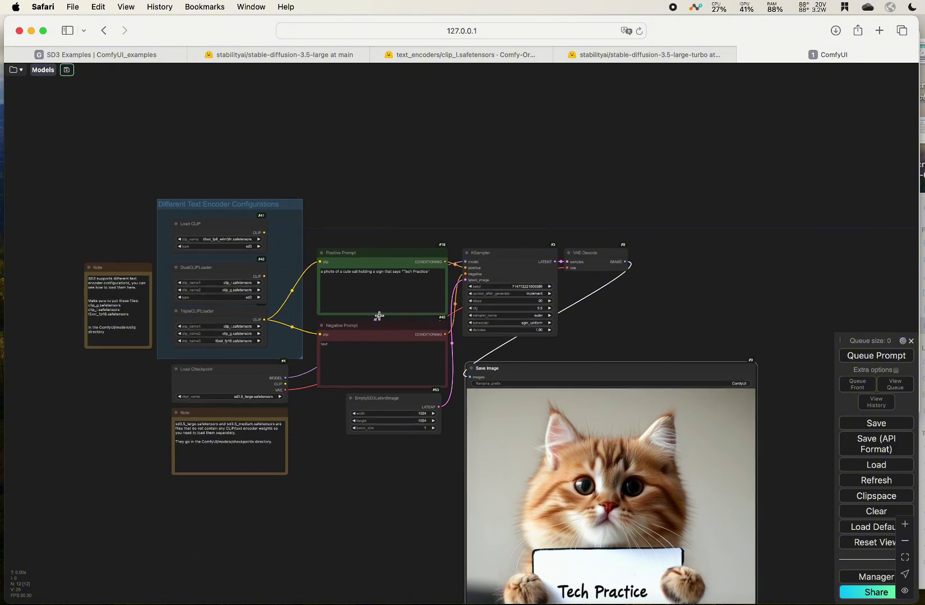
scroll(377, 303, up, 6)
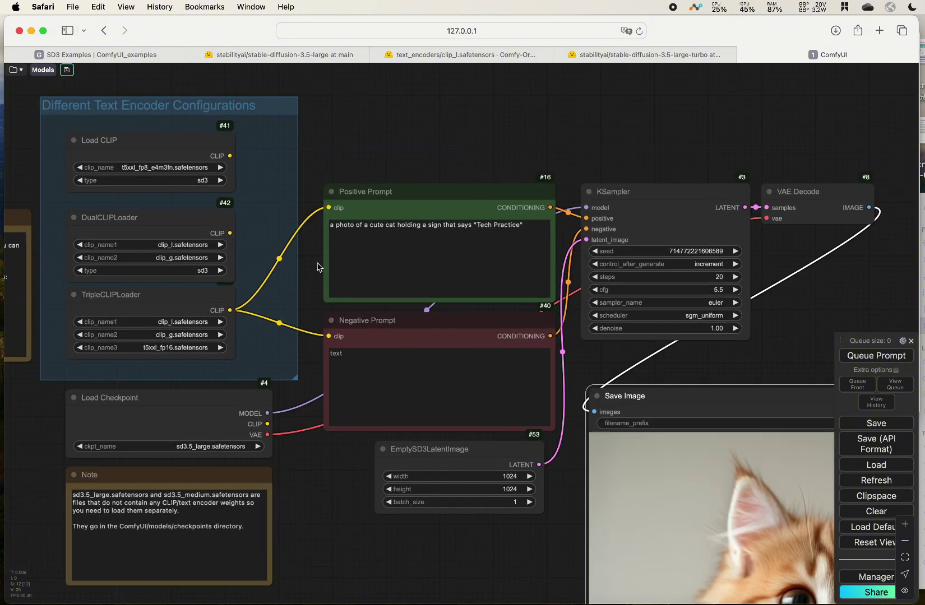
scroll(318, 268, down, 5)
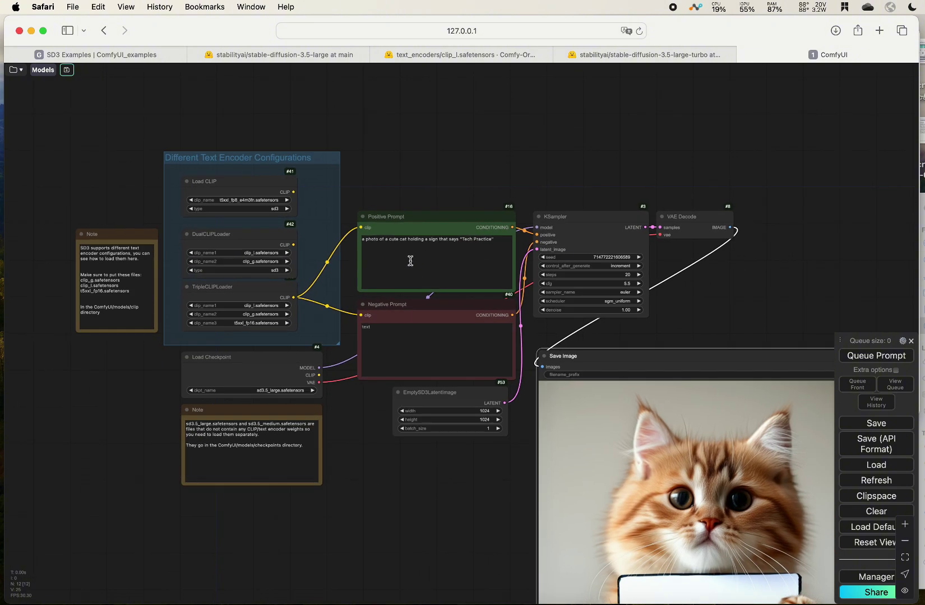
scroll(348, 259, up, 3)
scroll(348, 259, down, 2)
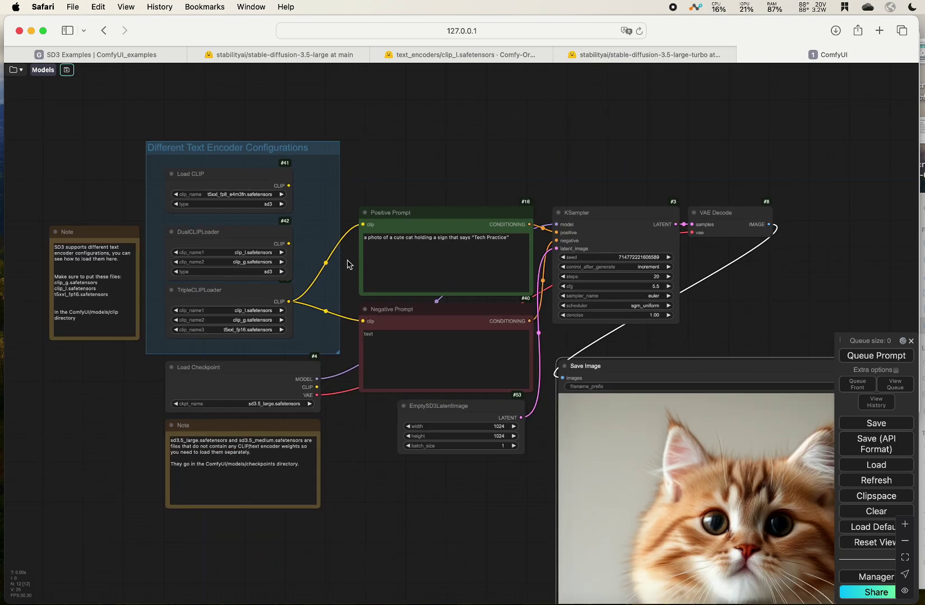
drag(347, 259, 356, 227)
scroll(362, 246, down, 4)
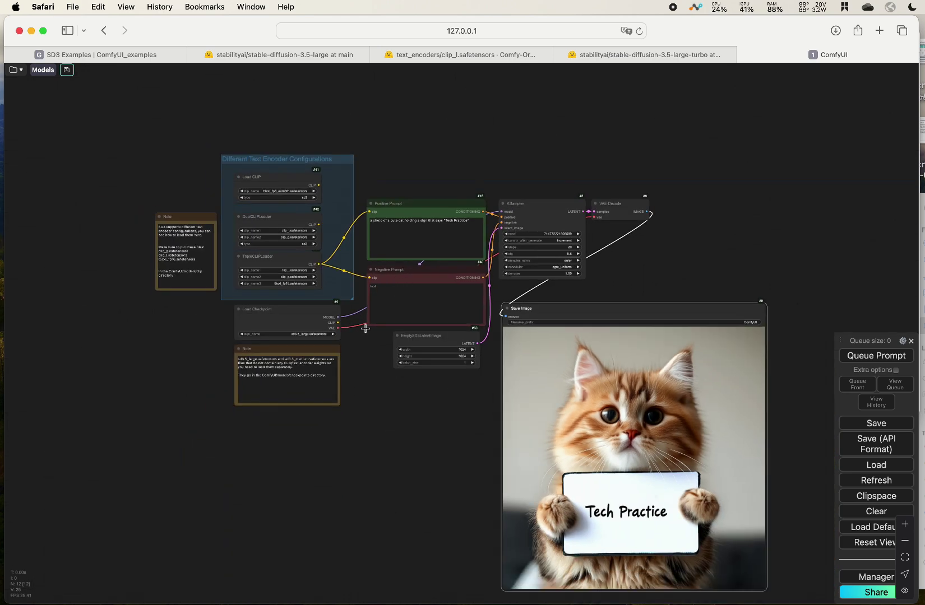
drag(368, 342, 309, 343)
scroll(512, 148, up, 5)
scroll(512, 149, down, 5)
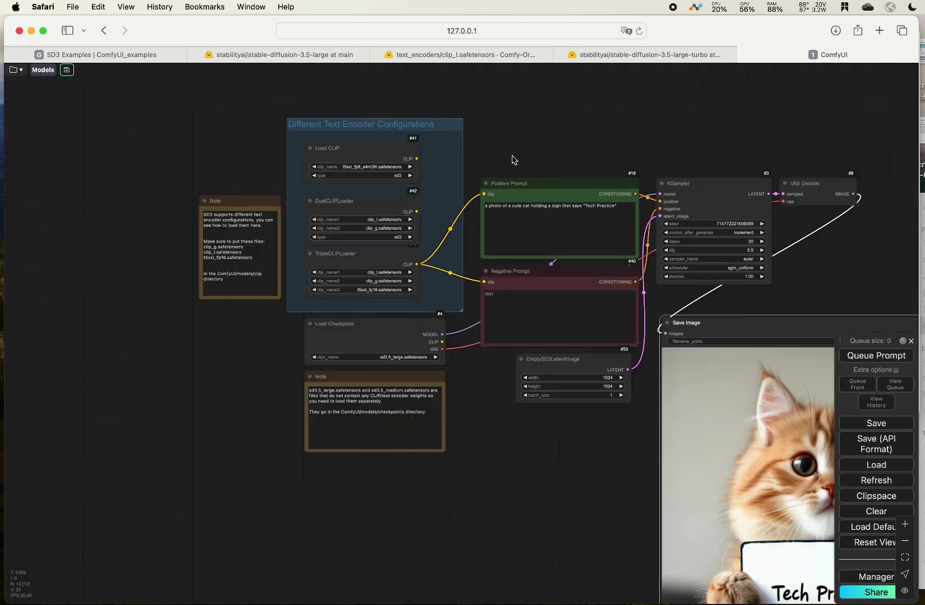
scroll(411, 145, up, 3)
scroll(410, 145, down, 3)
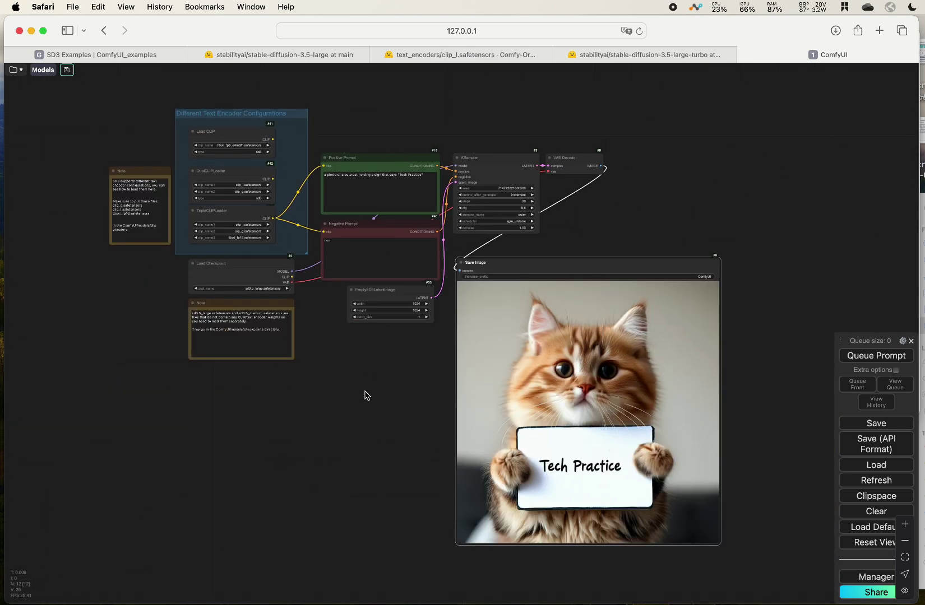
drag(366, 396, 381, 388)
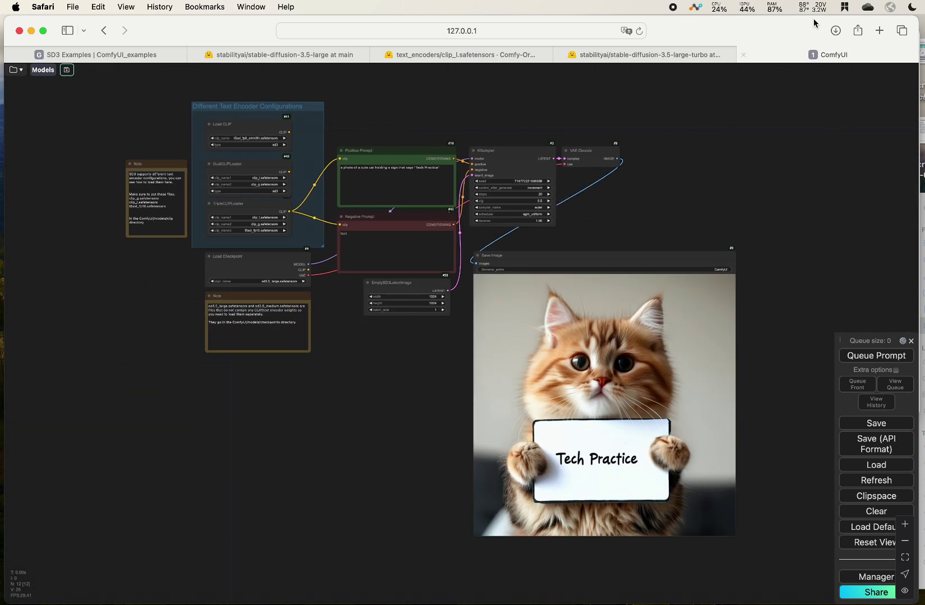
Check the RAM usage details and return to the stable-diffusion-3.5-large file list on Hugging Face
click(775, 11)
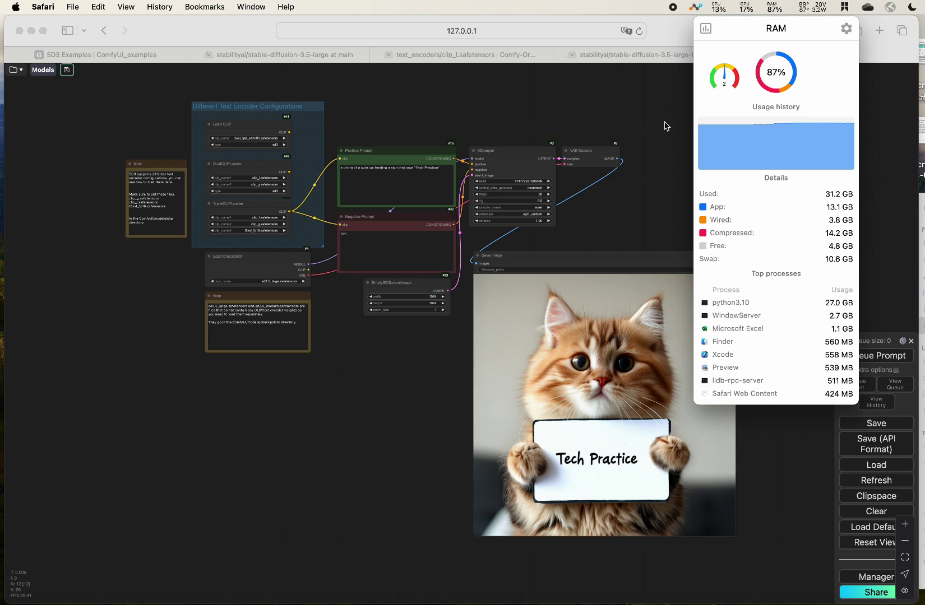
key(super+2)
scroll(481, 238, up, 5)
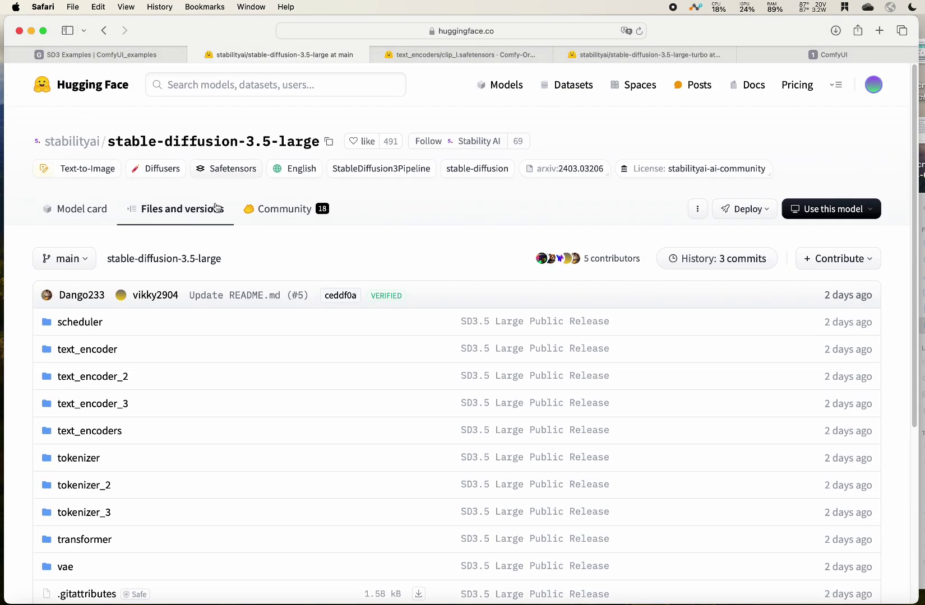
Look through the files of the stable-diffusion-3.5-large-turbo repository for its example workflow and checkpoint
click(661, 56)
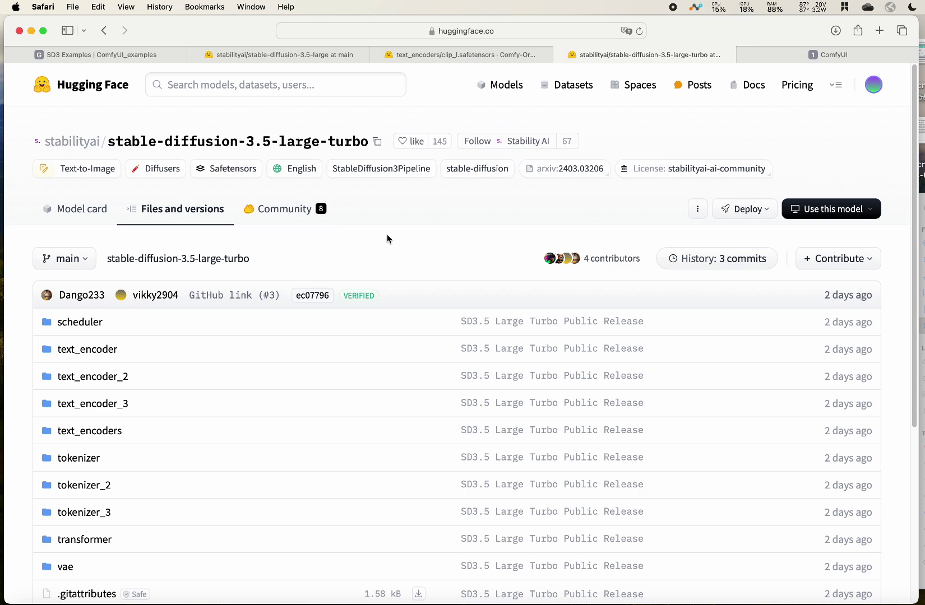
scroll(373, 211, down, 5)
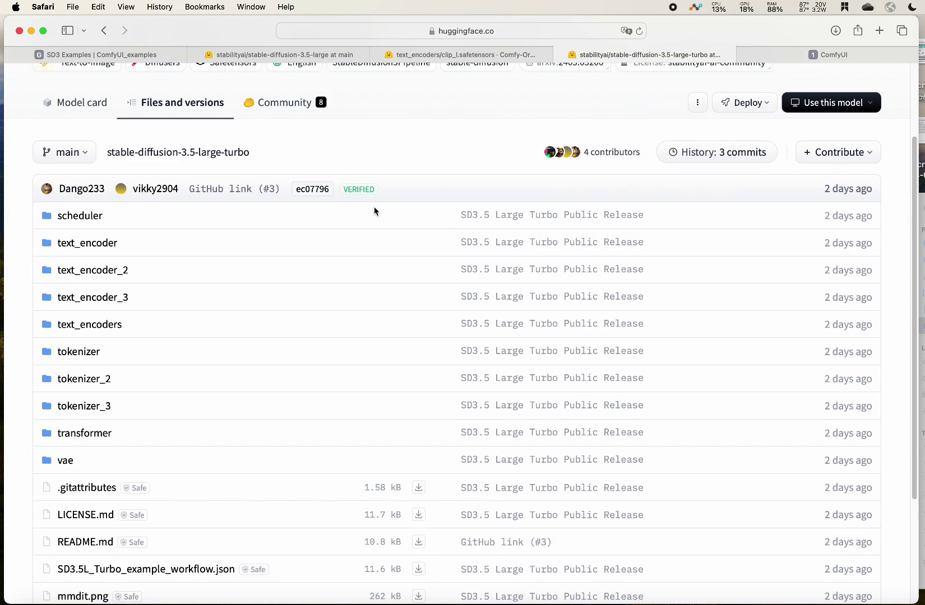
scroll(336, 331, up, 5)
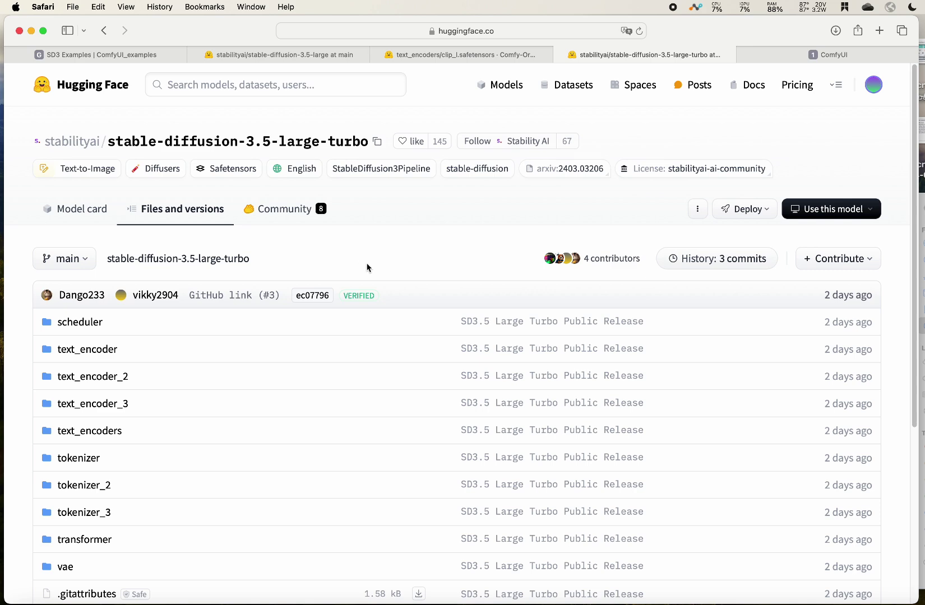
scroll(368, 267, down, 5)
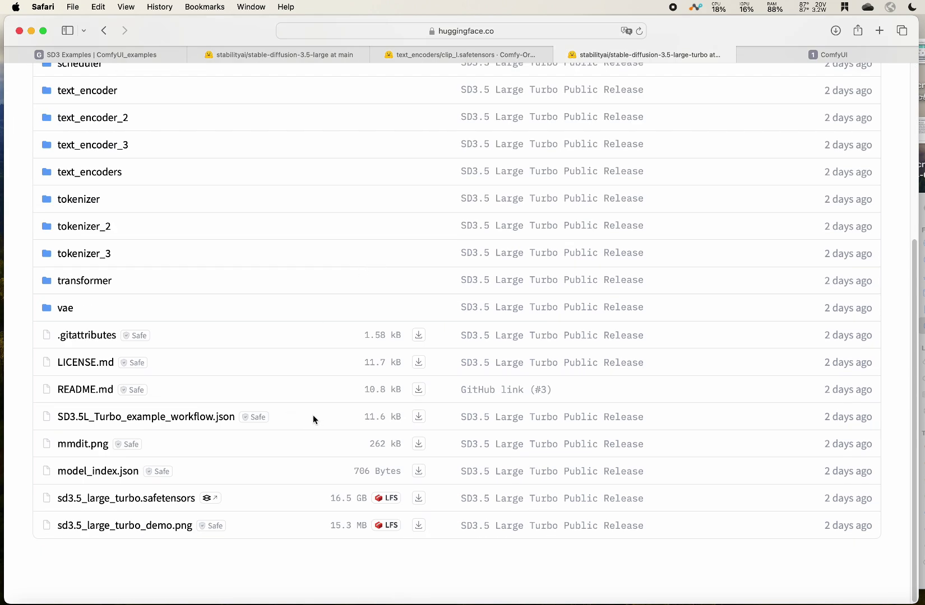
scroll(305, 421, up, 5)
scroll(304, 420, down, 5)
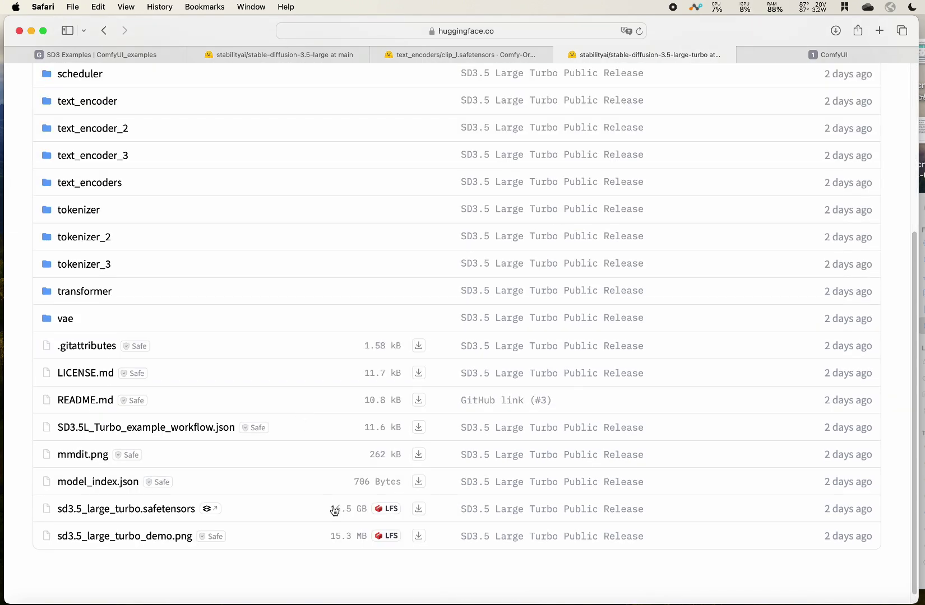
scroll(384, 421, up, 5)
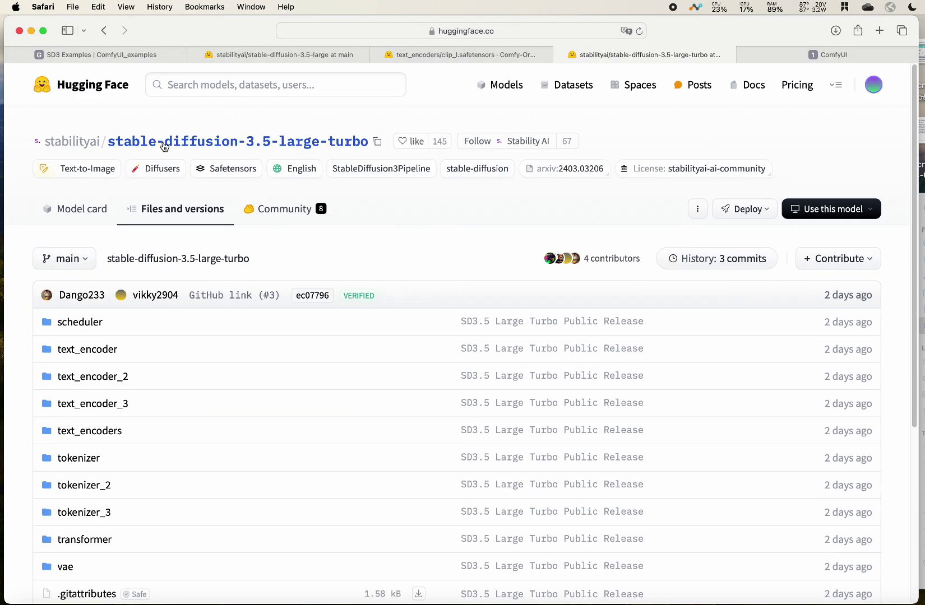
Check access to the gated model on the turbo model card, and download sd3.5_large_turbo.safetensors from its files
click(75, 210)
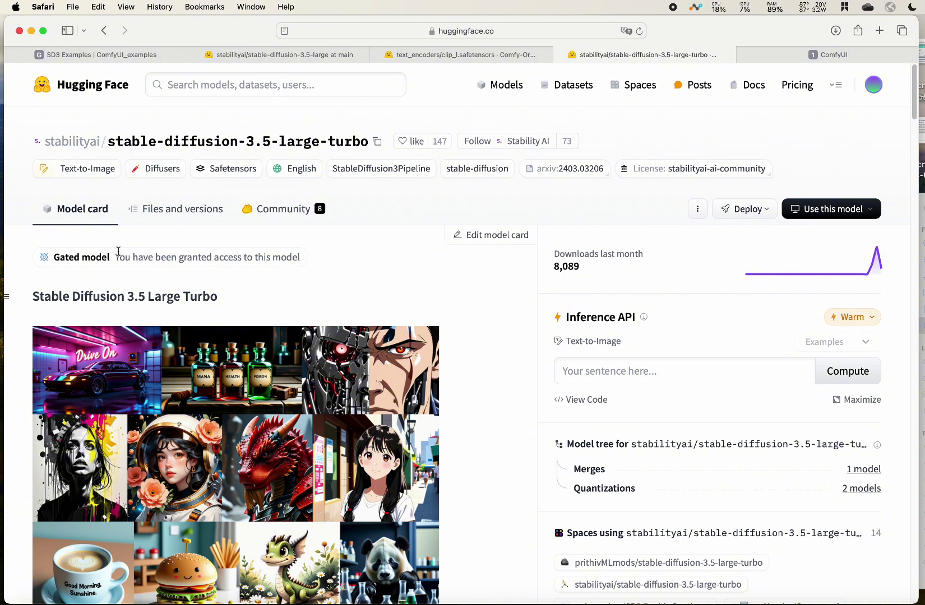
click(168, 210)
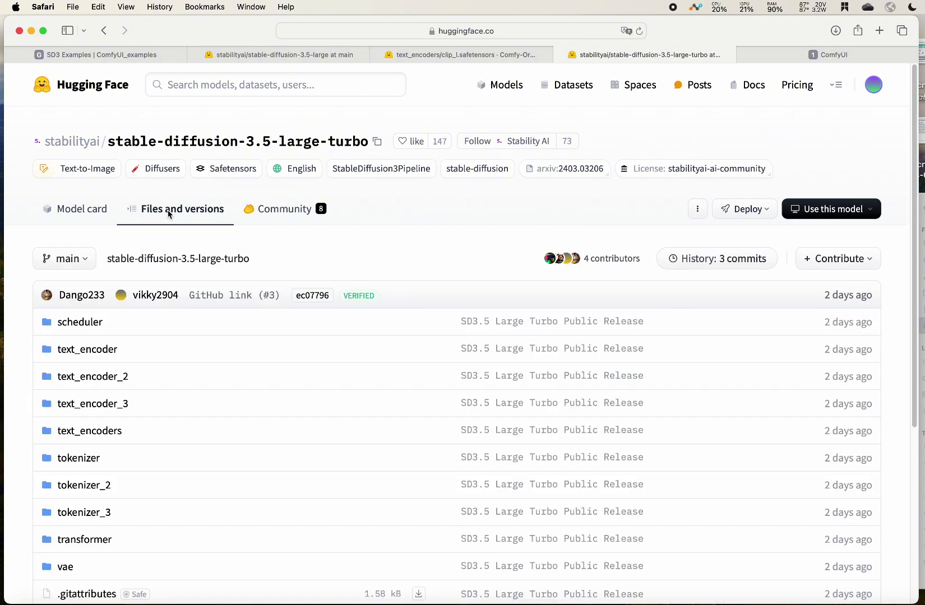
scroll(233, 319, down, 8)
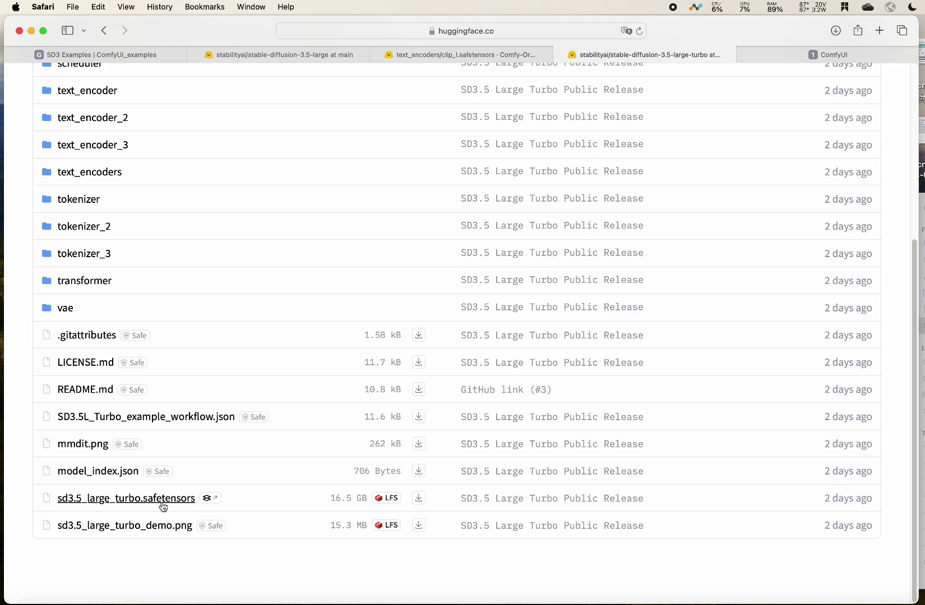
click(419, 501)
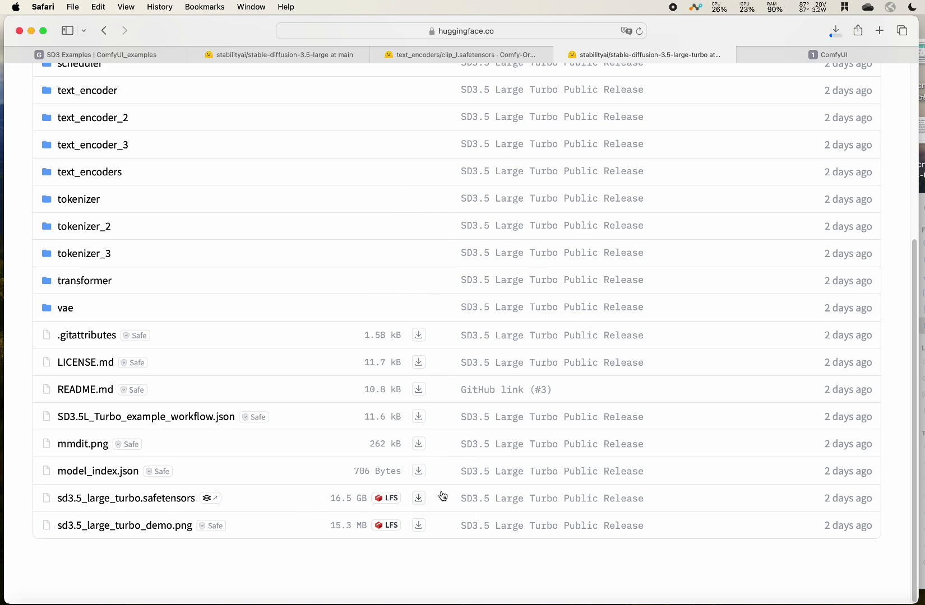
Show the browser's recent downloads and open the checkpoints folder inside the models folder in Finder
scroll(617, 280, up, 5)
click(835, 30)
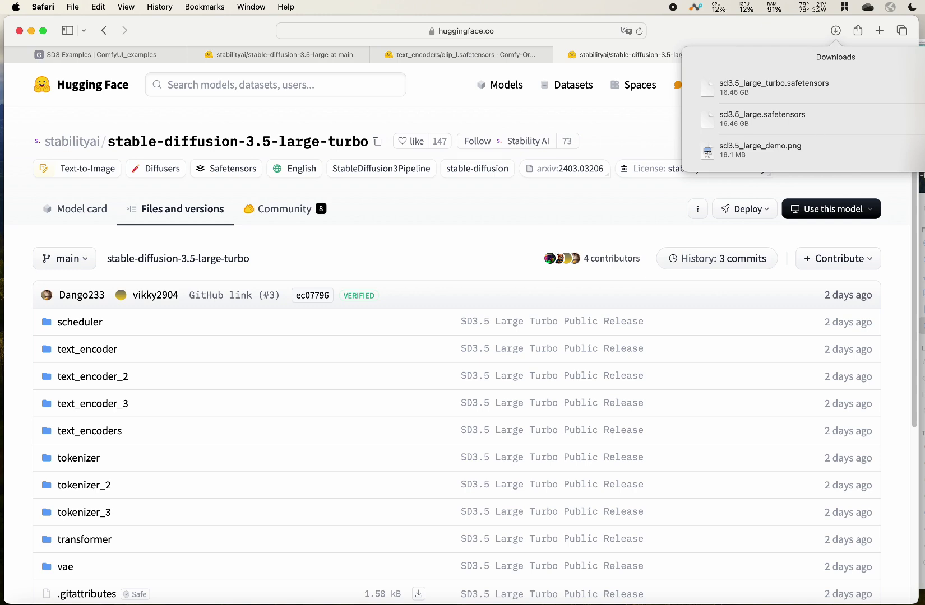
key(super+Tab)
drag(621, 163, 434, 152)
click(348, 150)
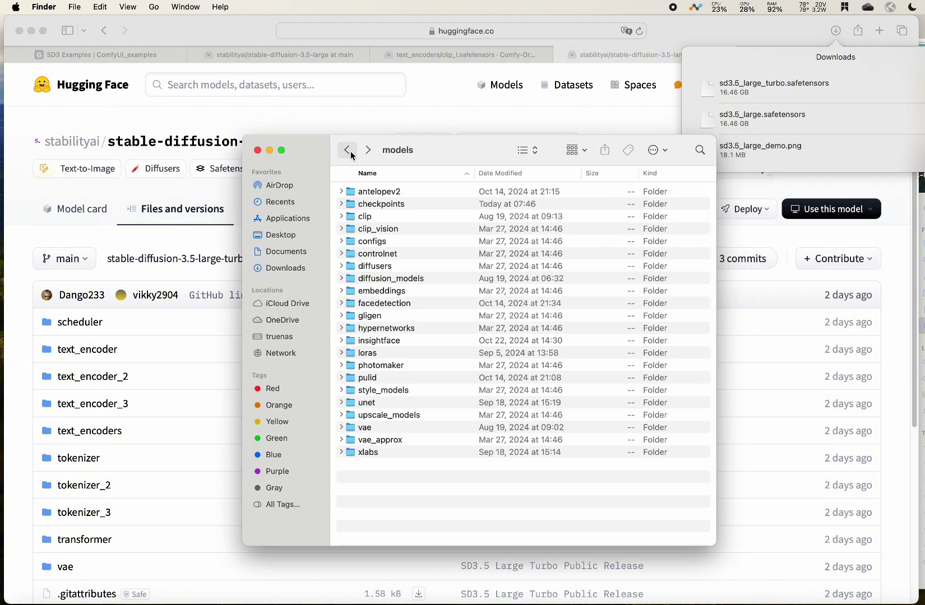
double_click(377, 207)
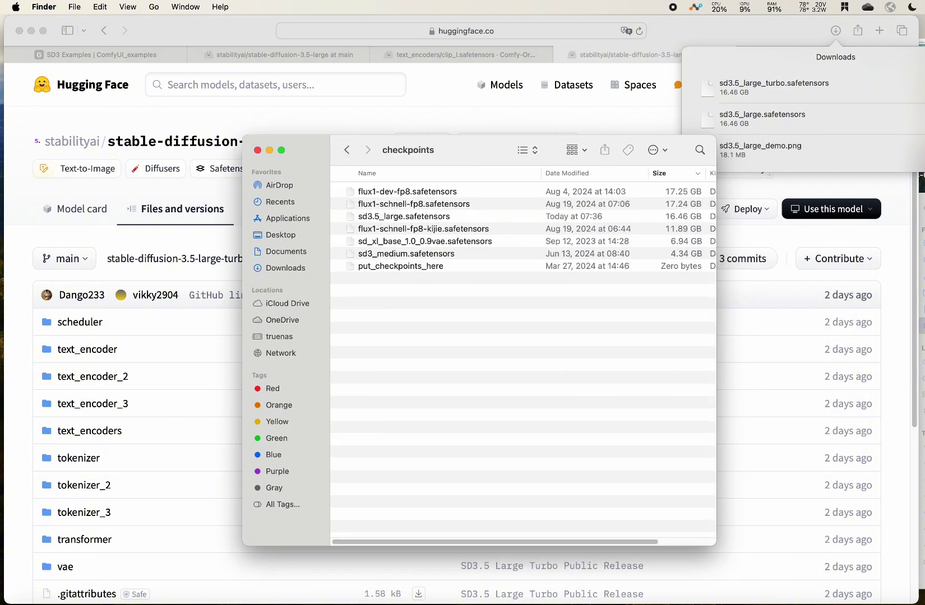
Move the downloaded sd3.5_large_turbo.safetensors into the checkpoints folder, and put away the Finder window and downloads list
key(super+n)
drag(774, 84, 623, 300)
drag(735, 284, 504, 306)
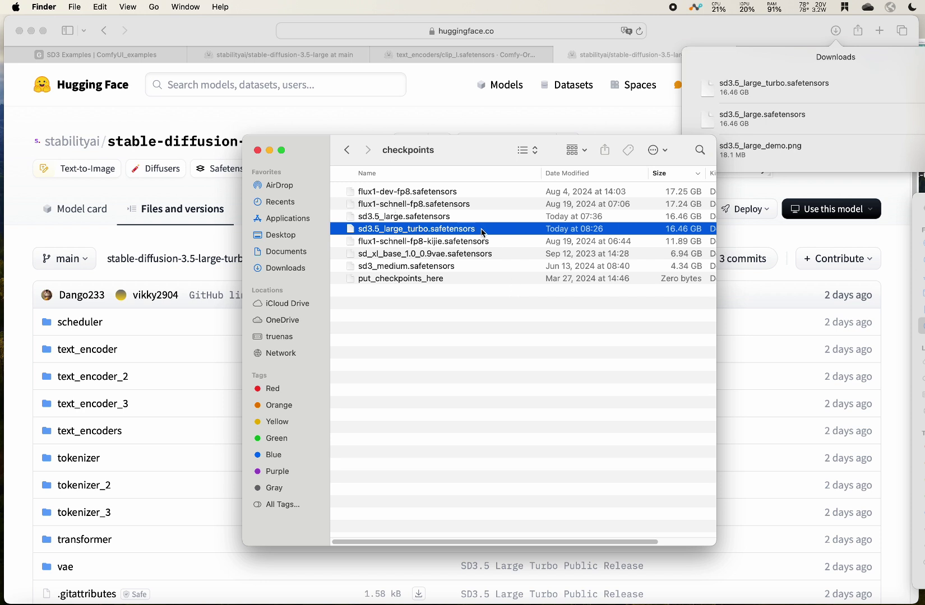
click(270, 150)
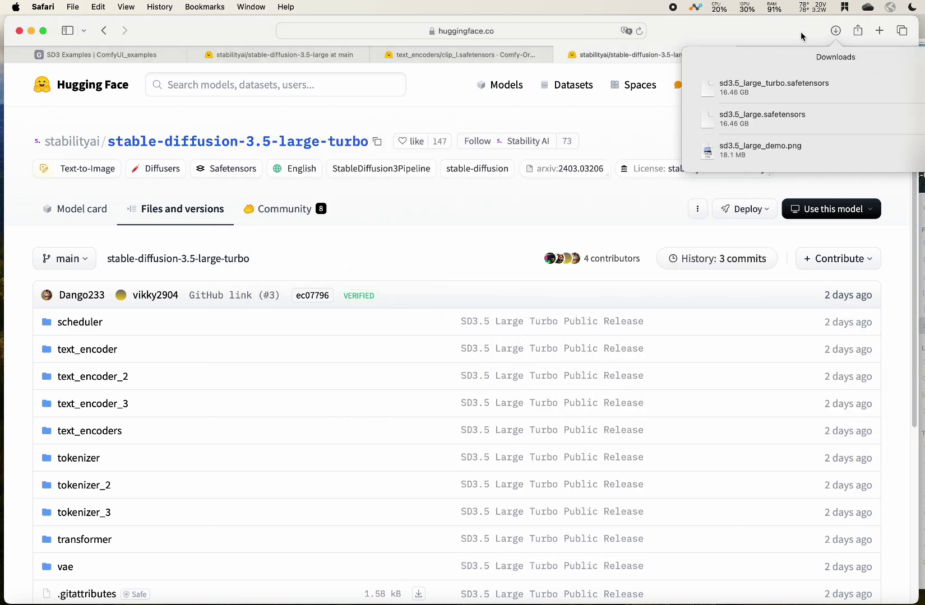
click(835, 32)
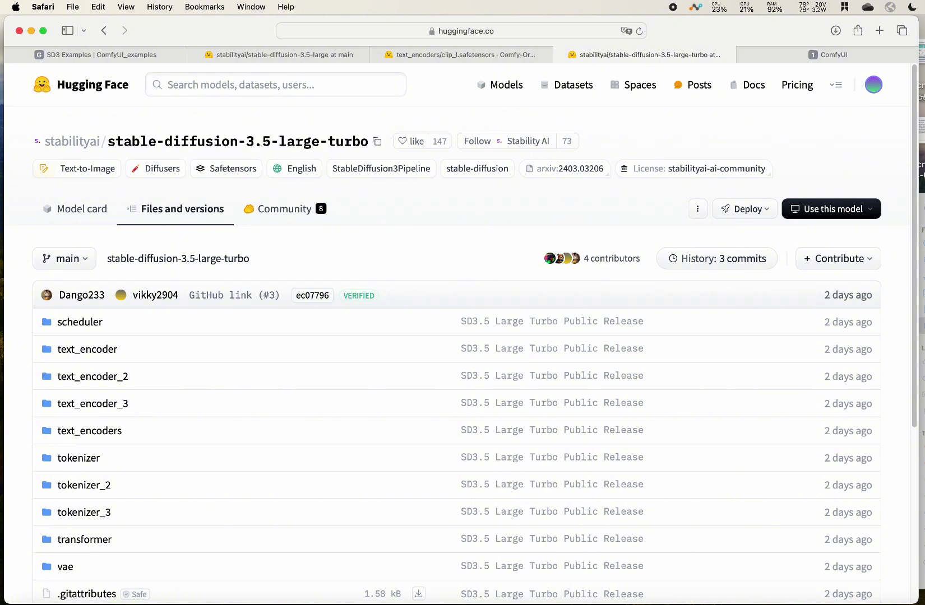
Switch to Terminal, stop the running ComfyUI server and start it again with the previous command
key(super+Tab)
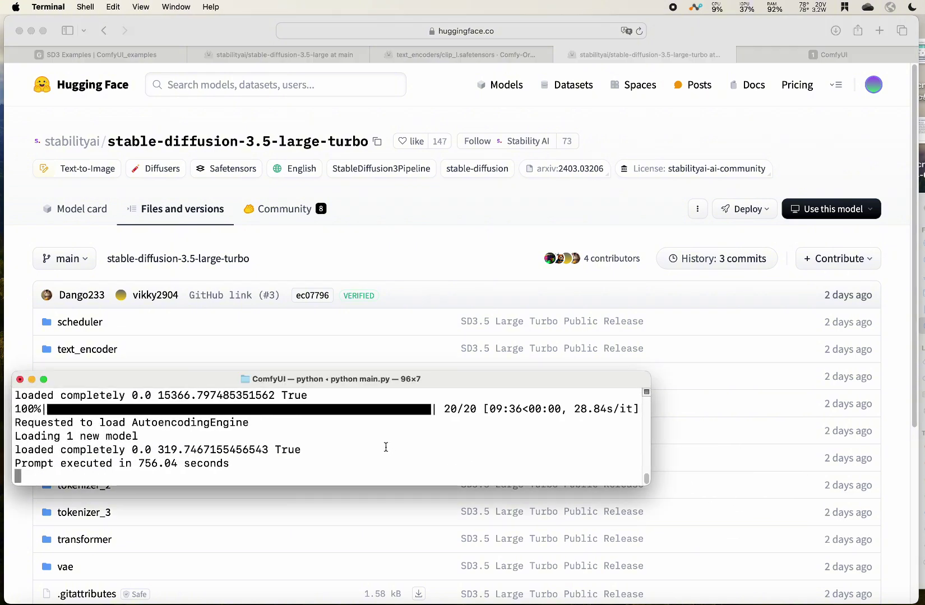
key(ctrl+c)
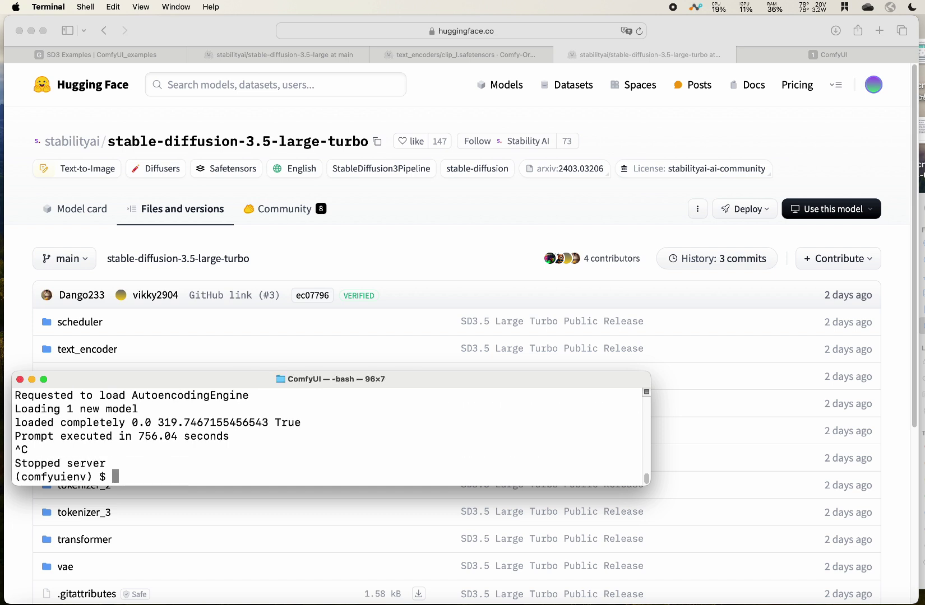
key(Up)
key(Return)
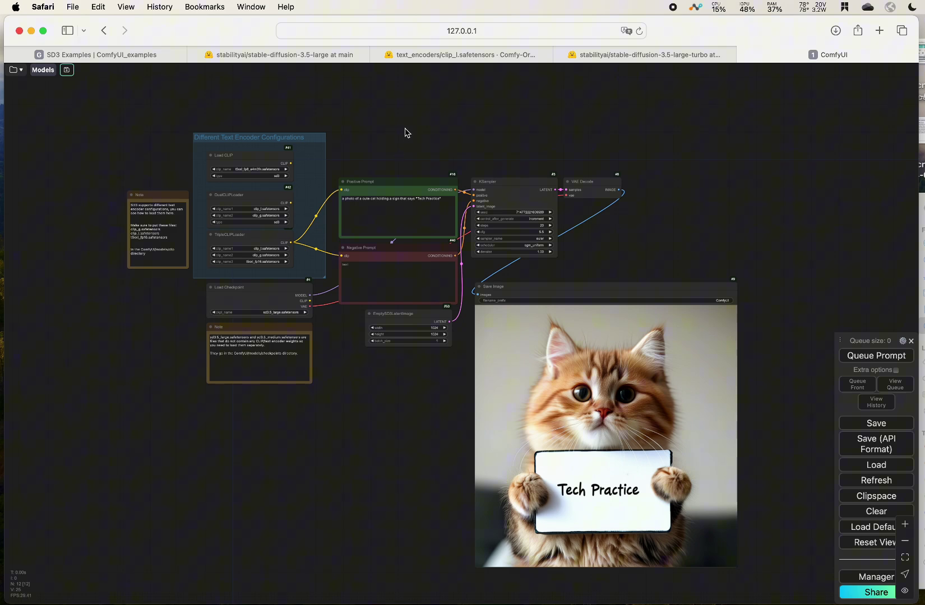
Return to the ComfyUI workflow, check the Load Checkpoint node's model list and reload the page to refresh it
drag(406, 132, 401, 120)
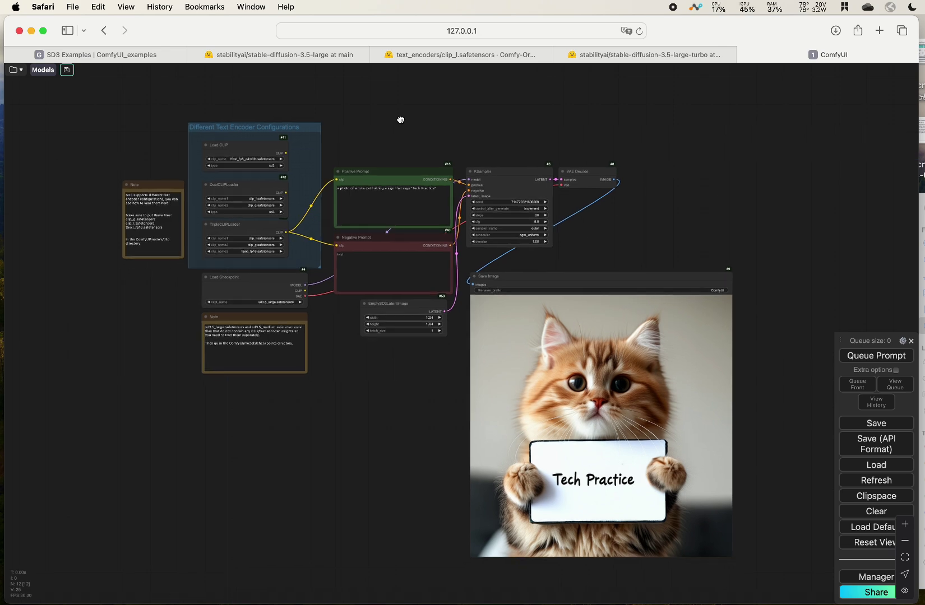
click(513, 30)
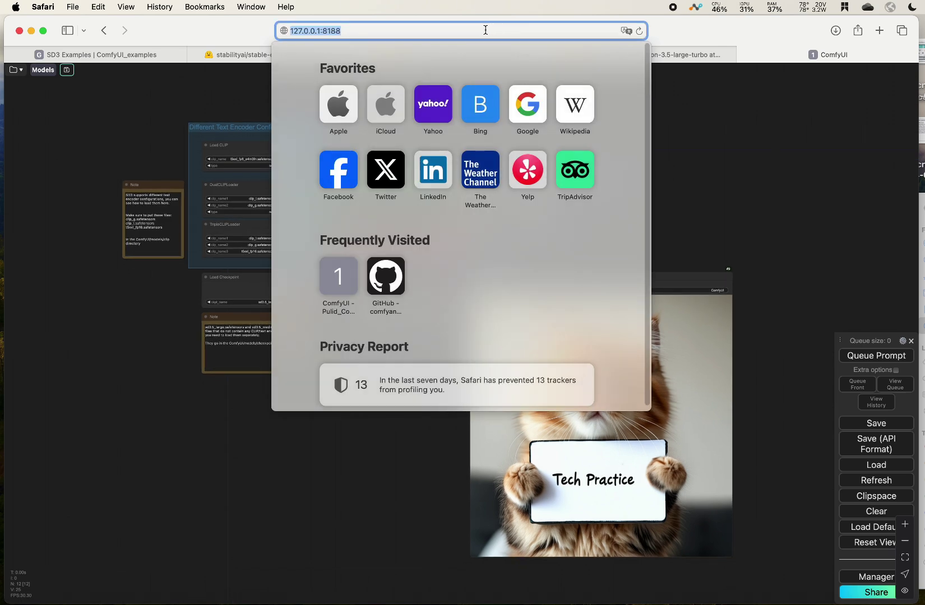
click(146, 107)
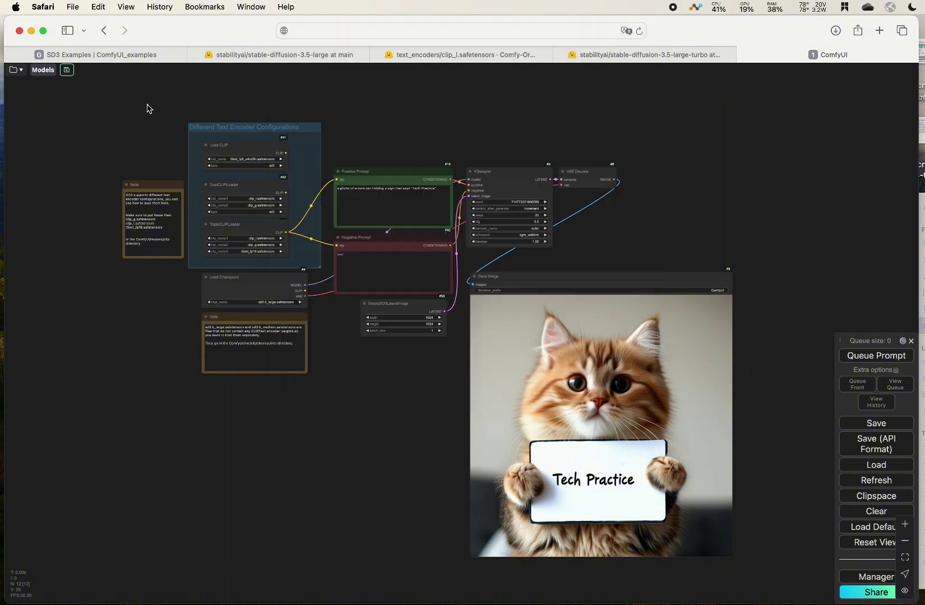
drag(146, 108, 110, 142)
scroll(123, 146, up, 5)
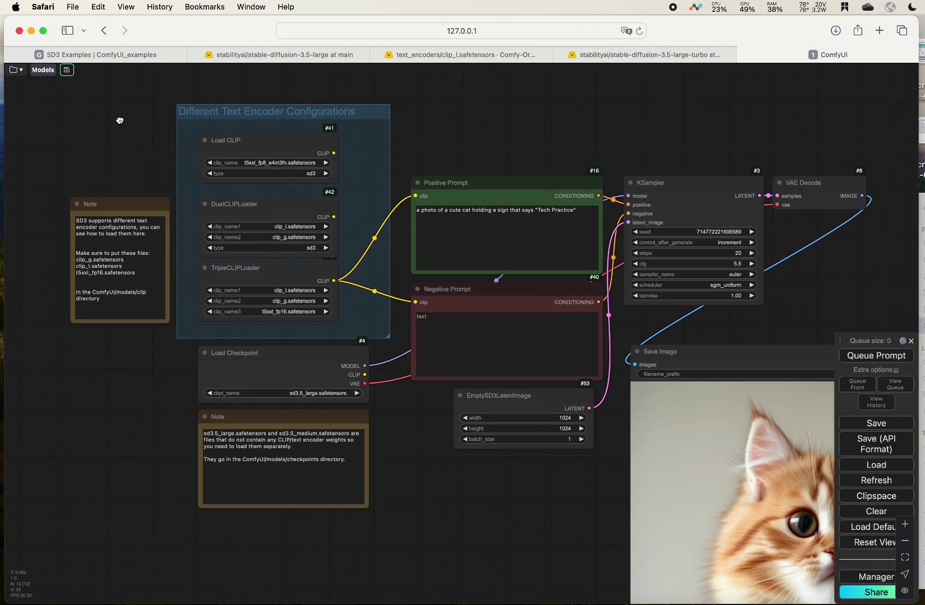
scroll(120, 140, down, 2)
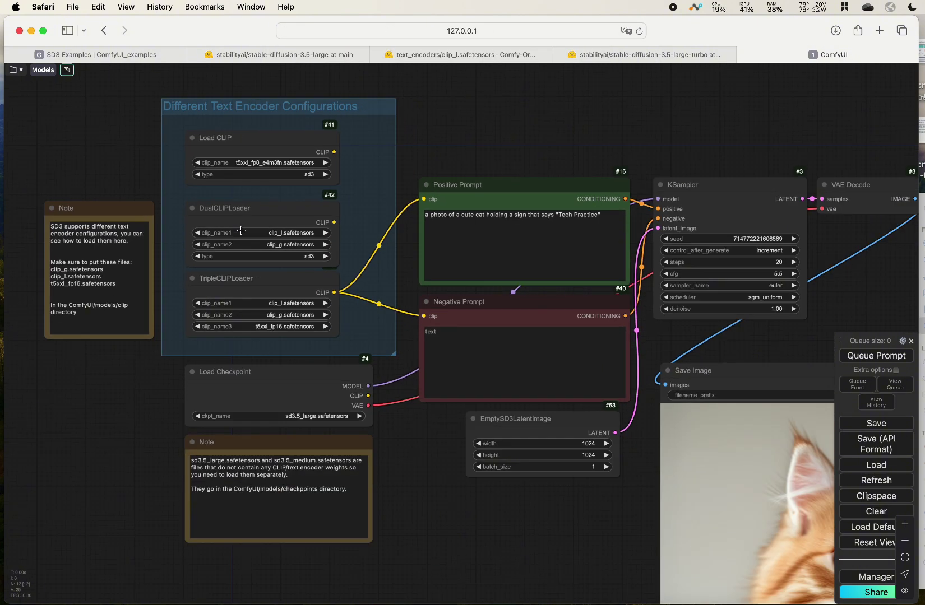
click(312, 418)
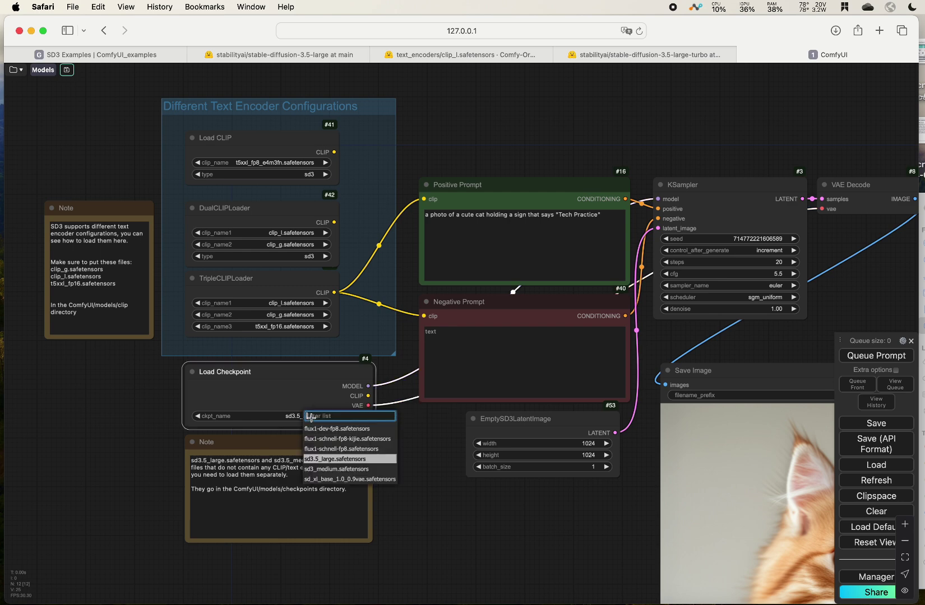
click(640, 31)
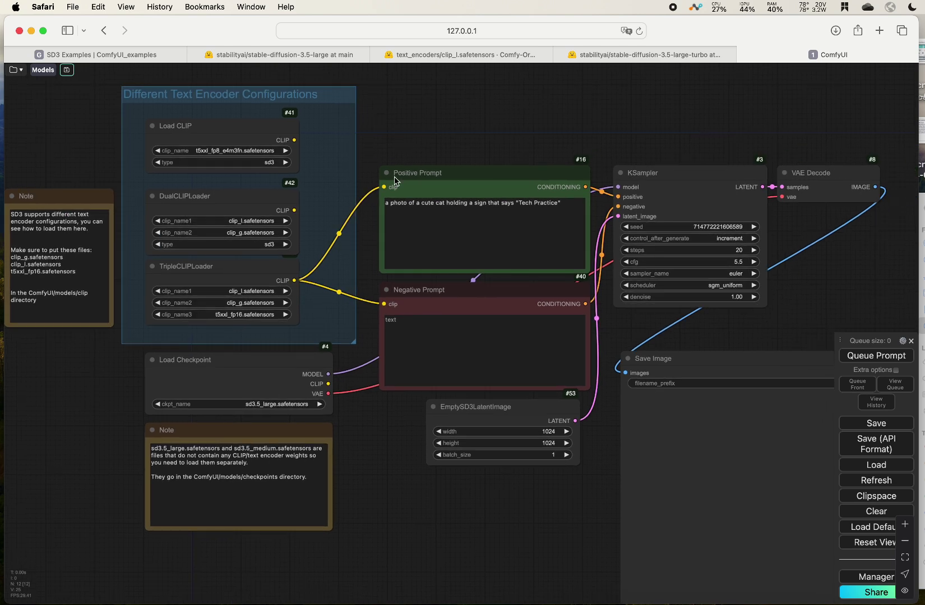
Set the Load Checkpoint node's ckpt_name to sd3.5_large_turbo.safetensors
scroll(280, 409, up, 3)
click(263, 407)
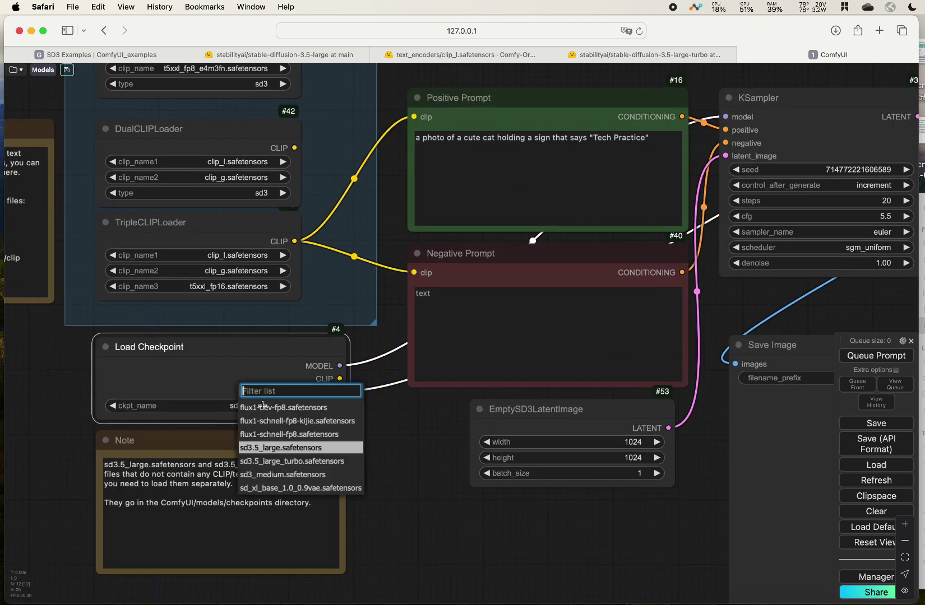
click(288, 461)
Set the KSampler node's steps to 4 for the turbo model
scroll(412, 414, down, 5)
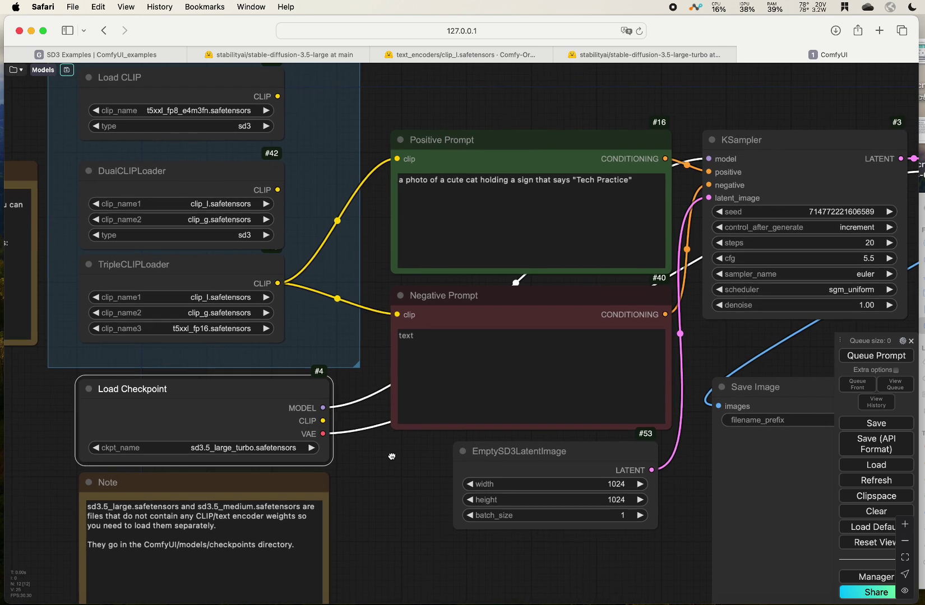
drag(569, 153, 463, 103)
scroll(585, 271, up, 5)
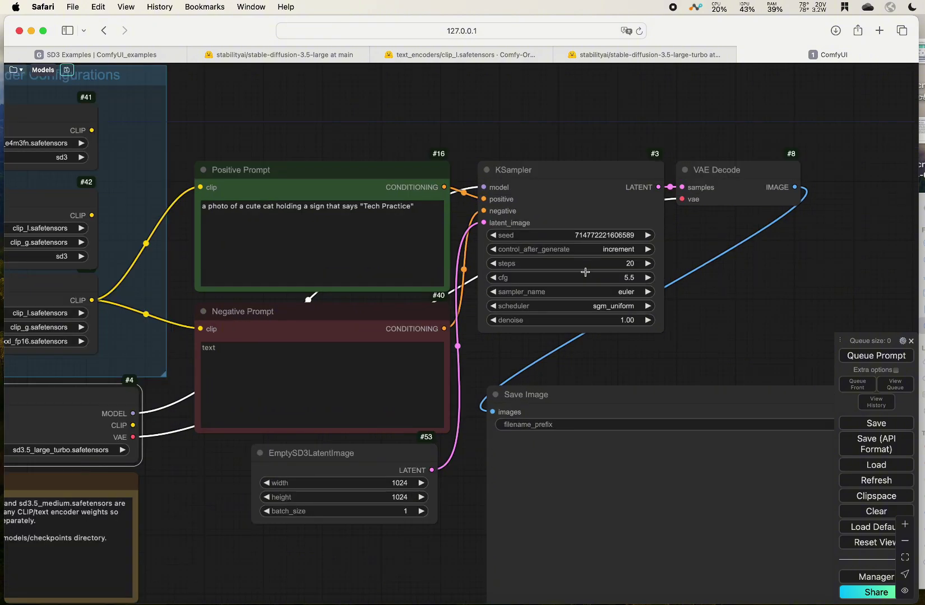
scroll(607, 252, up, 2)
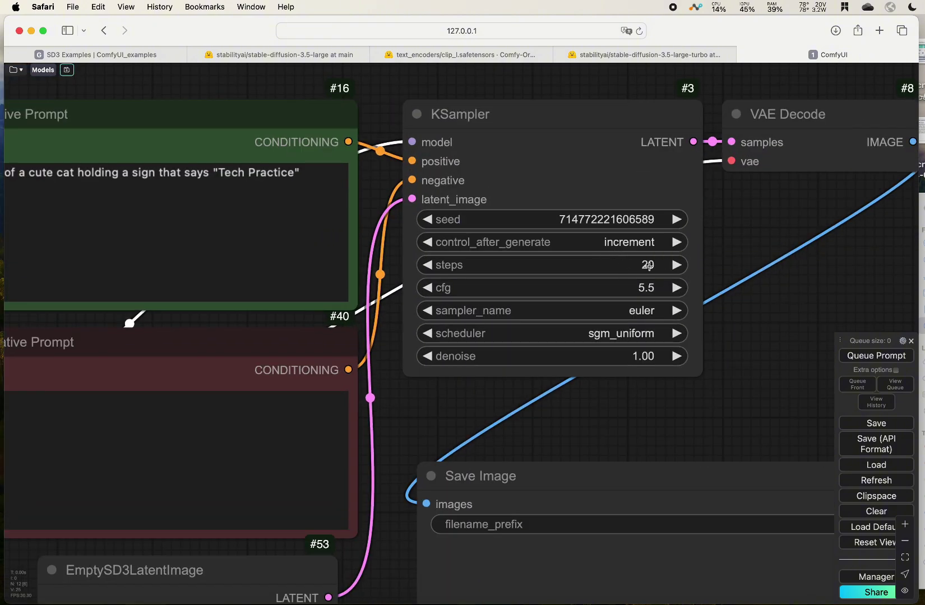
click(648, 266)
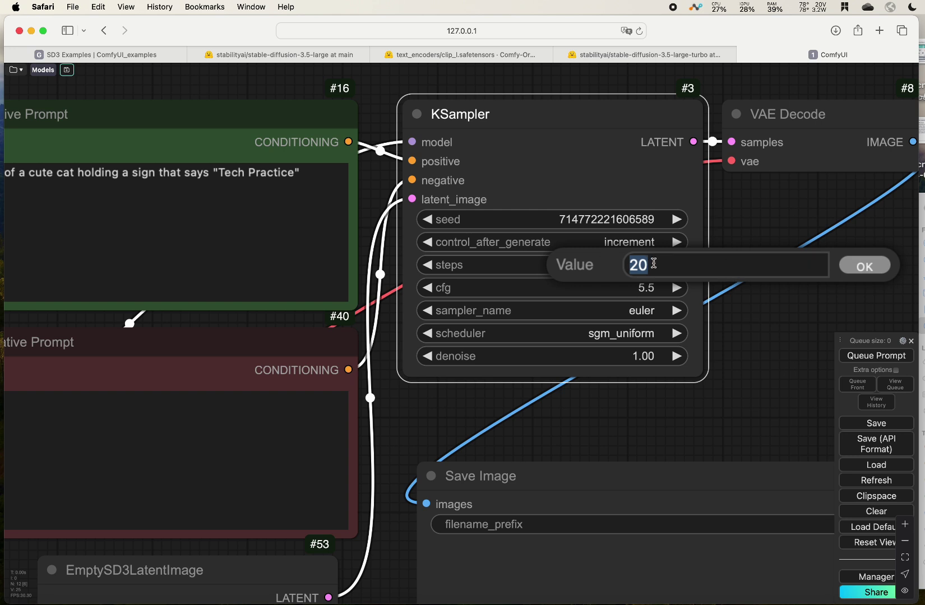
click(660, 263)
drag(660, 264, 617, 267)
text(4)
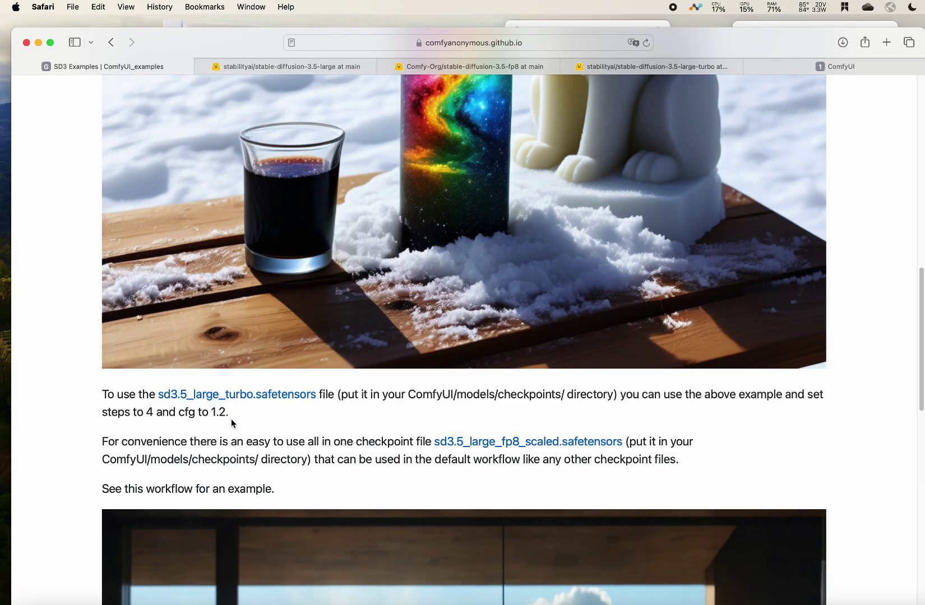
Highlight the paragraph on the SD3 Examples page giving the steps and cfg settings for sd3.5_large_turbo.safetensors
drag(231, 414, 287, 416)
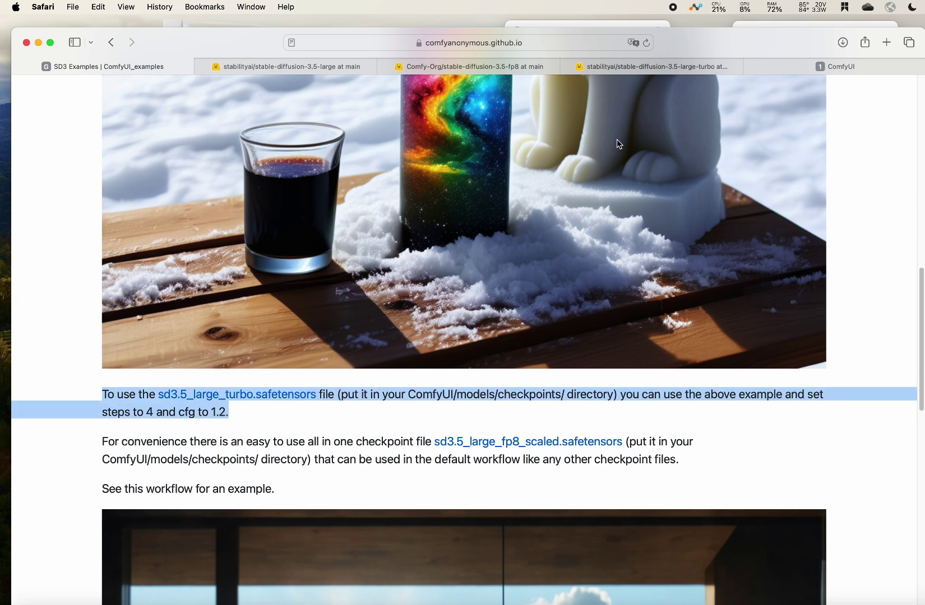
Return from the SD3 Examples page to the ComfyUI workflow and set the KSampler node's cfg to 1.2
scroll(339, 418, up, 20)
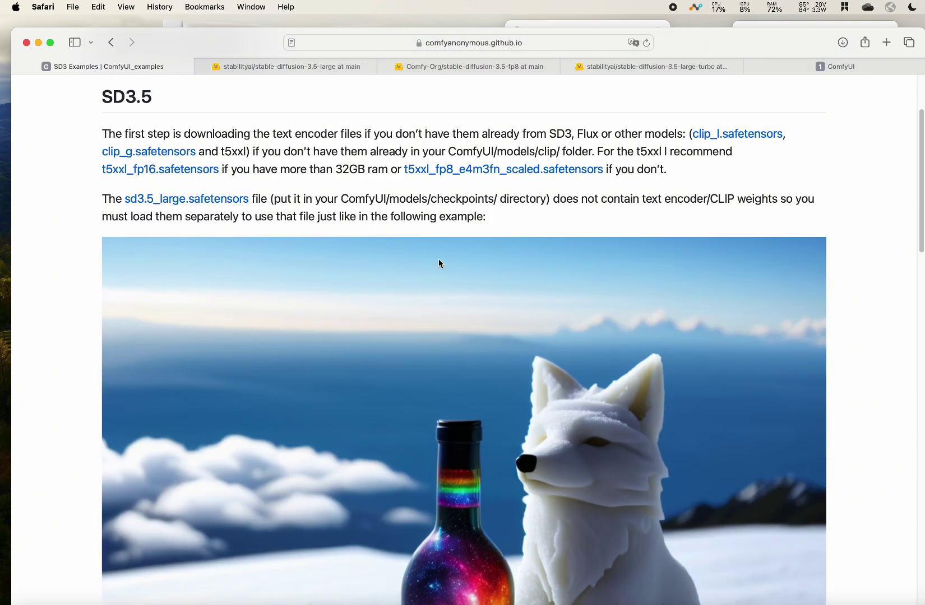
scroll(494, 233, down, 15)
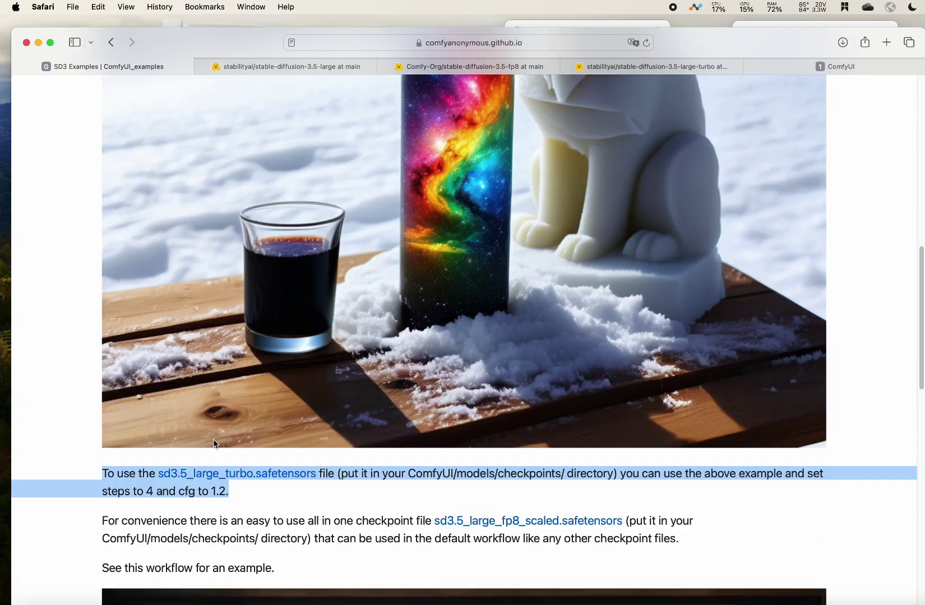
click(824, 66)
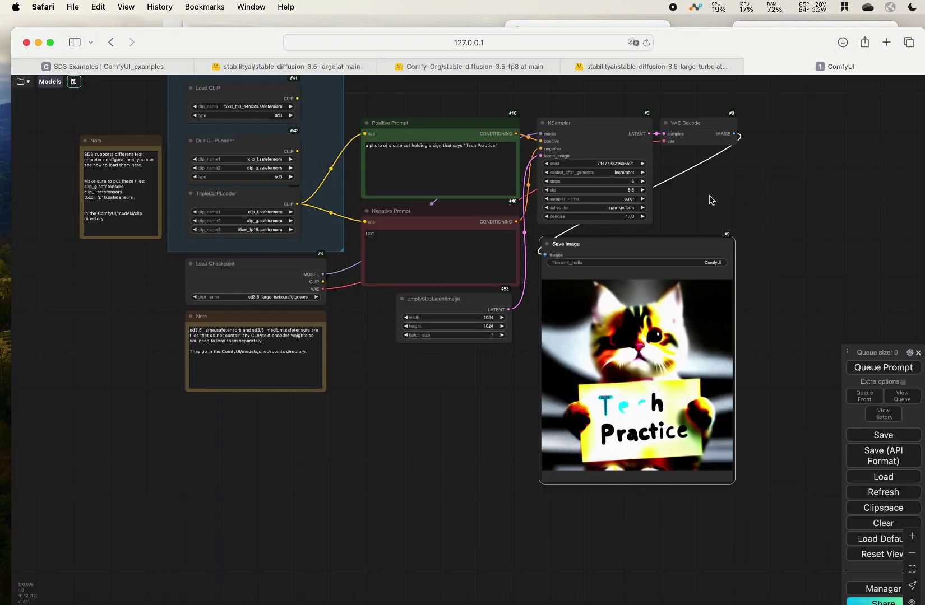
scroll(709, 200, up, 3)
scroll(695, 199, up, 2)
click(617, 188)
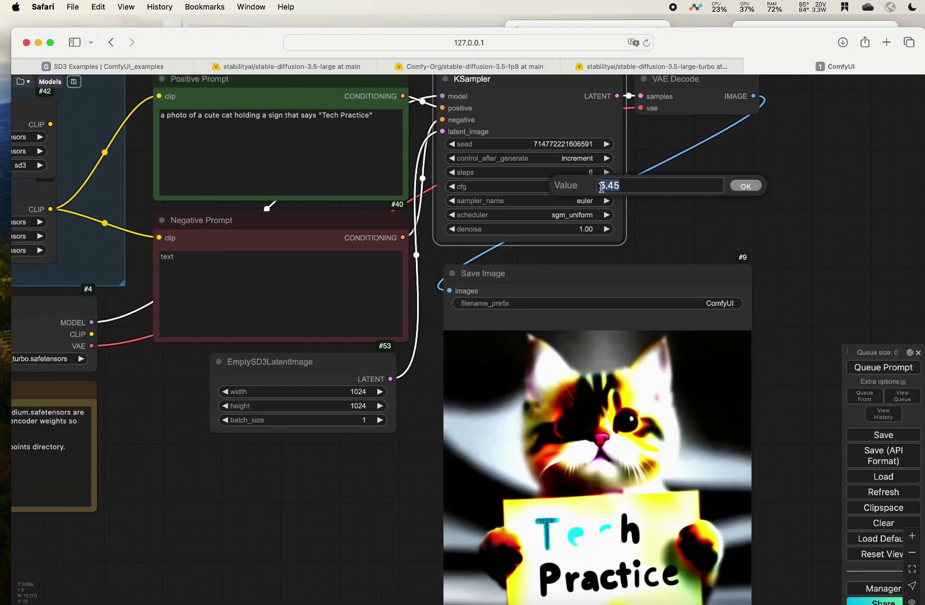
text(1.2)
click(749, 189)
scroll(720, 213, down, 5)
scroll(722, 273, down, 3)
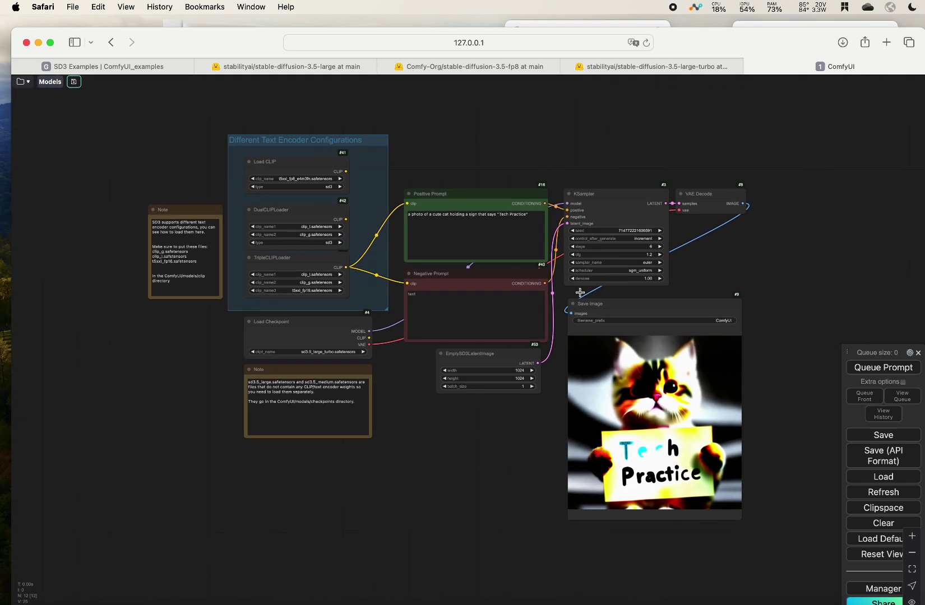
Set the KSampler node's steps to 4
scroll(664, 283, up, 6)
click(639, 223)
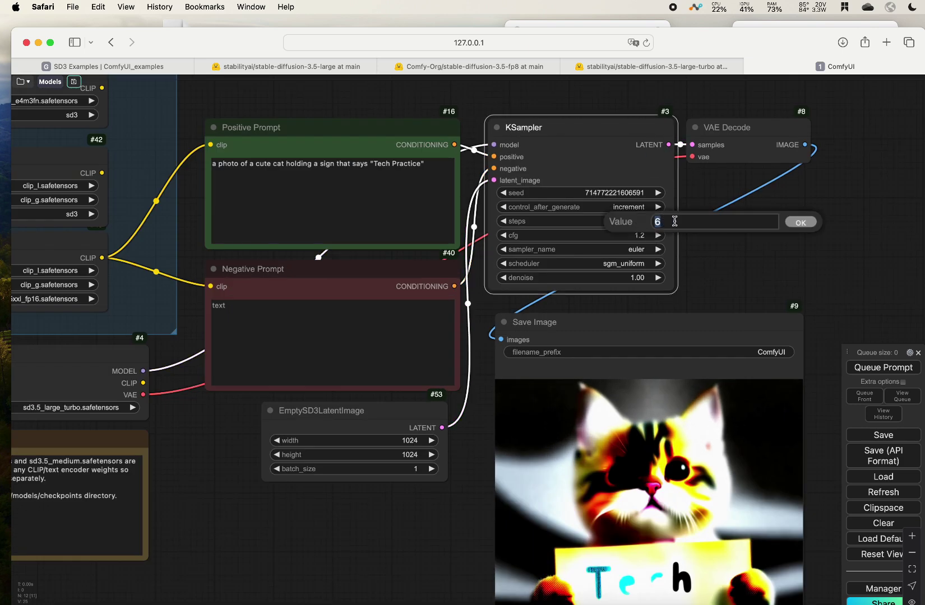
text(4)
click(806, 223)
scroll(783, 244, down, 5)
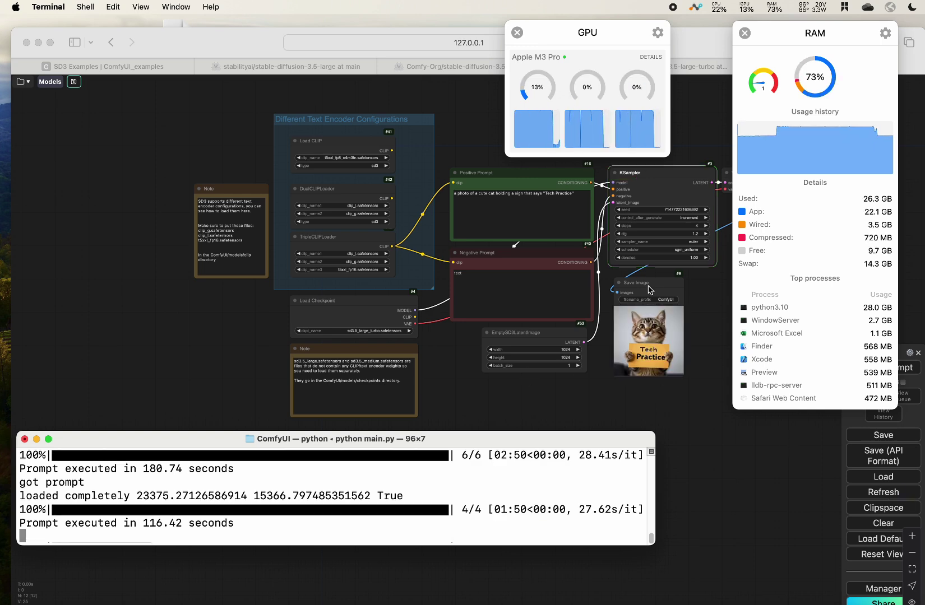
Check the latest prompt's execution time in the Terminal log, minimize the Terminal window and return to the ComfyUI workflow
mouse_move(217, 442)
mouse_down()
mouse_move(237, 426)
mouse_move(218, 431)
mouse_up()
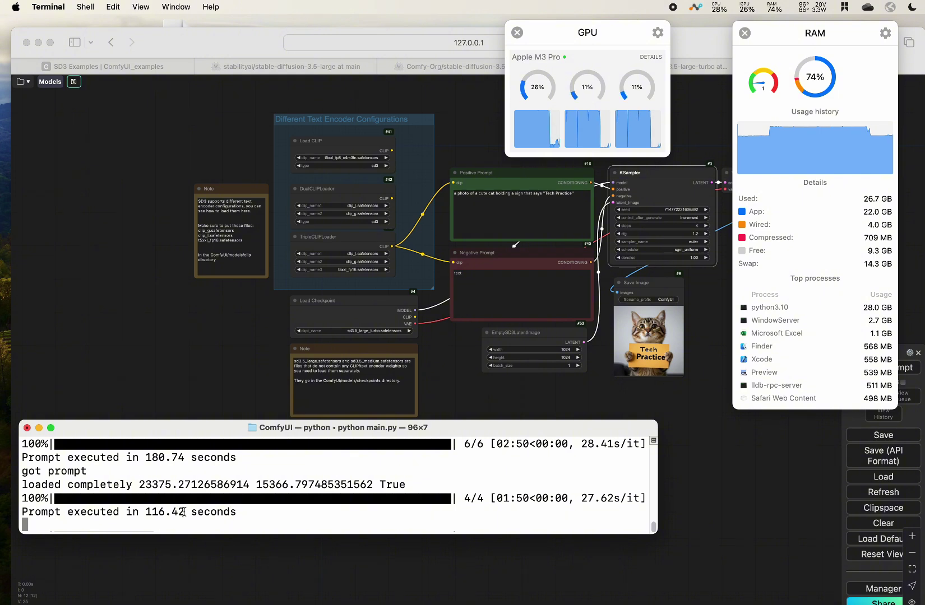
click(39, 428)
click(641, 289)
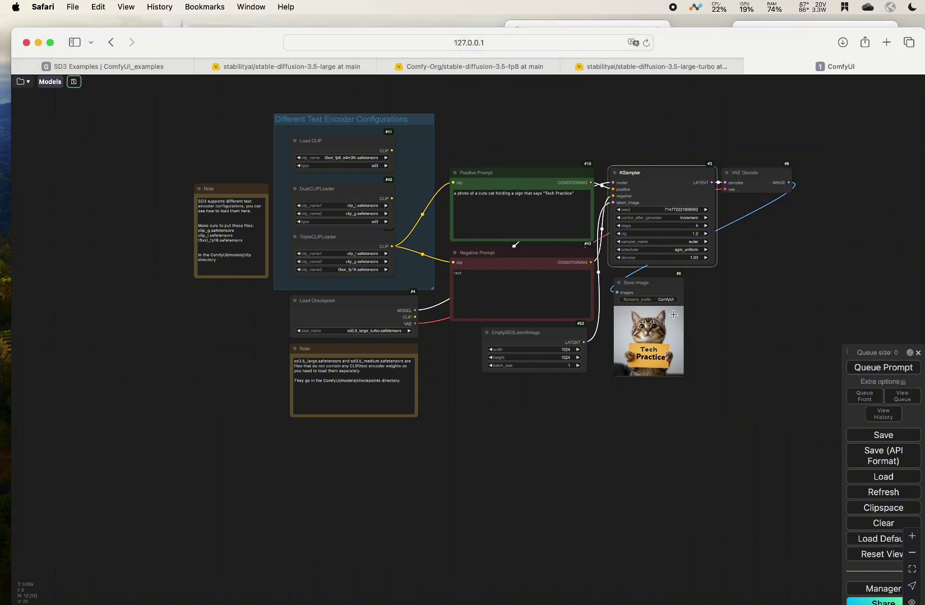
Move the Save Image node over the Negative Prompt and EmptySD3LatentImage nodes and enlarge it to show the generated cat image bigger
drag(651, 287, 654, 323)
scroll(659, 265, up, 8)
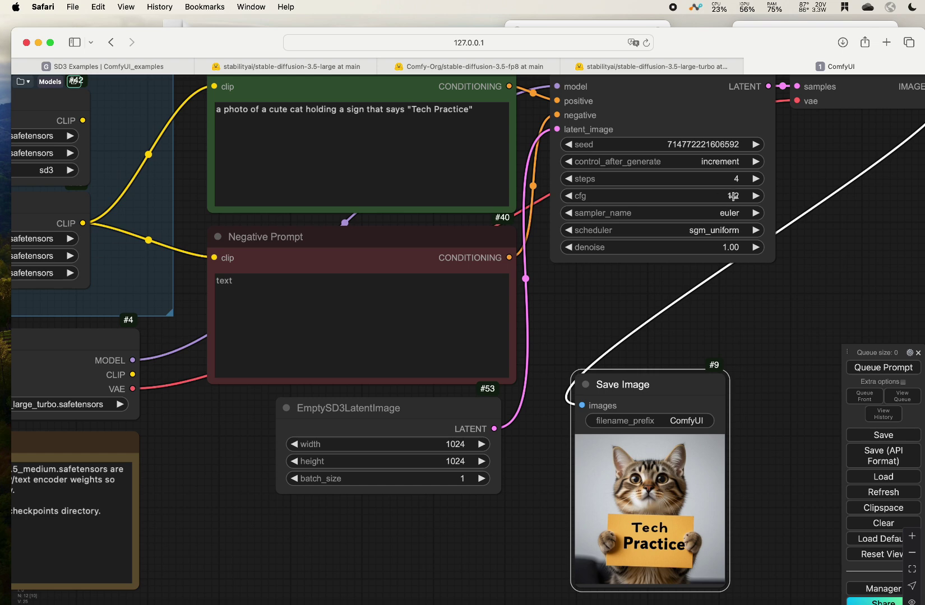
scroll(711, 363, down, 4)
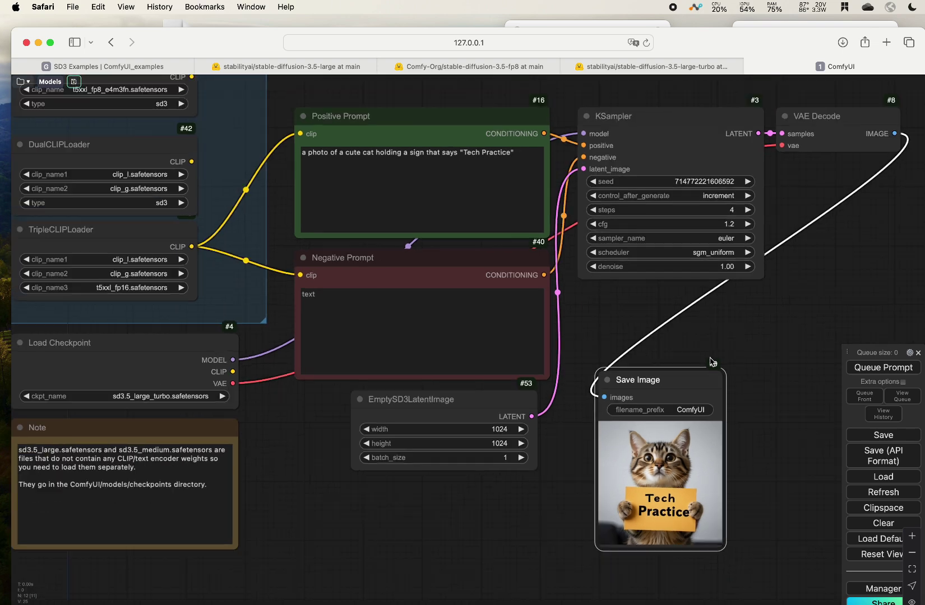
drag(657, 372, 455, 299)
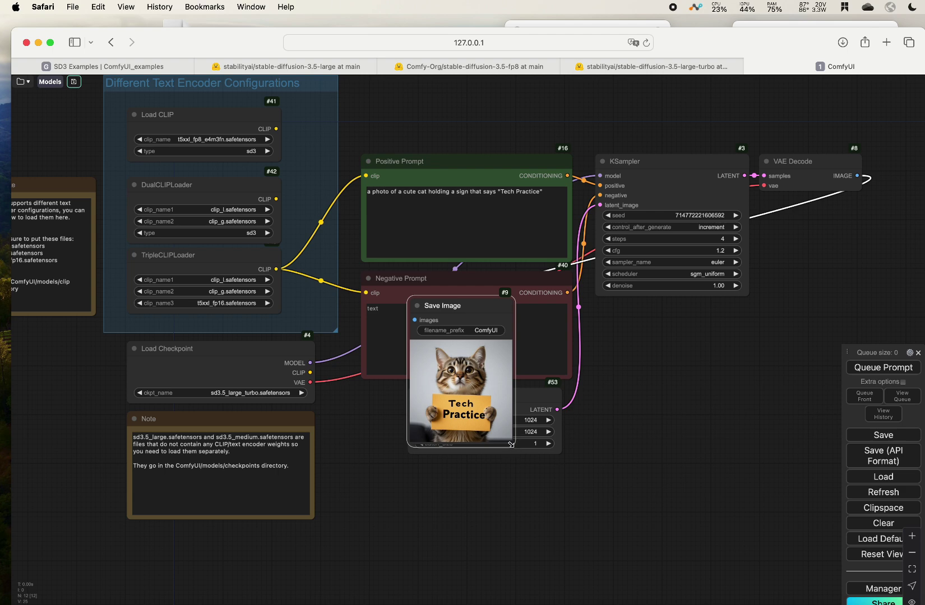
drag(511, 443, 755, 587)
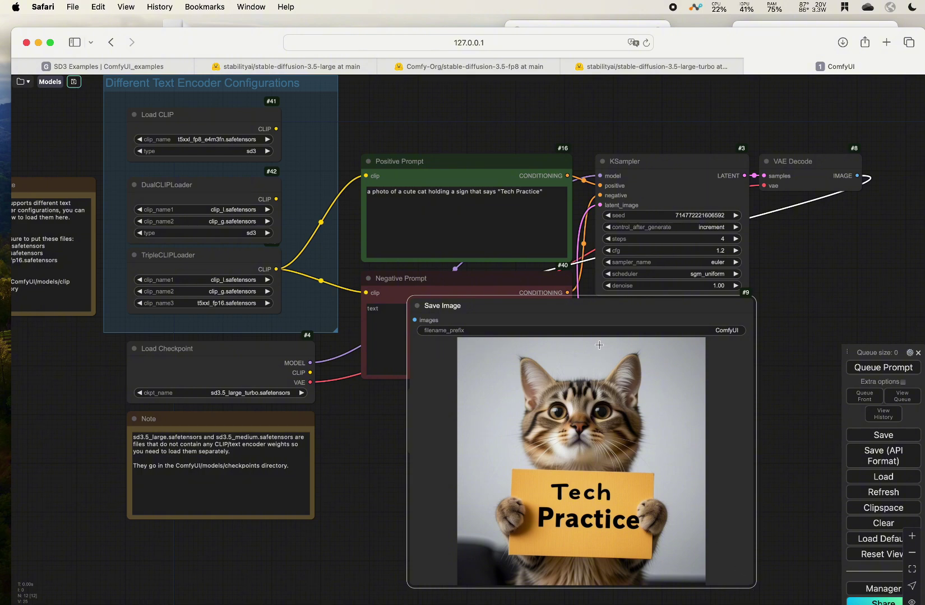
Reposition the enlarged Save Image node below the KSampler node, clear of the prompt and latent image nodes
scroll(598, 324, down, 3)
drag(522, 165, 466, 143)
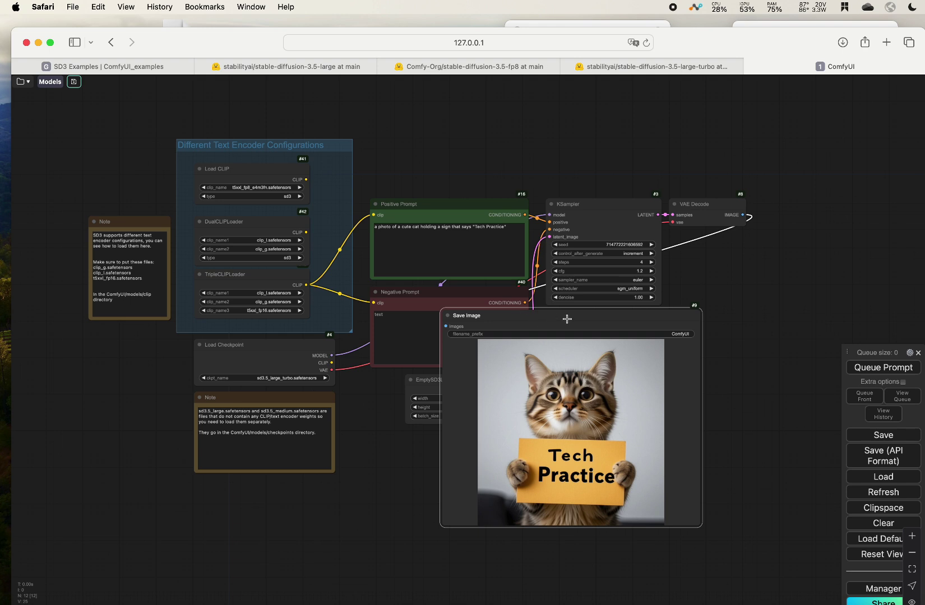
drag(568, 318, 661, 360)
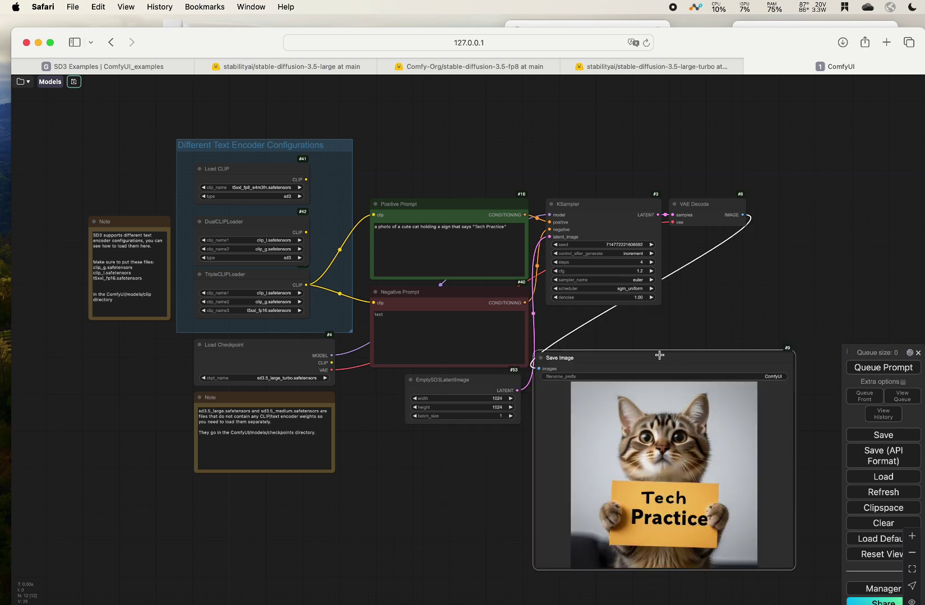